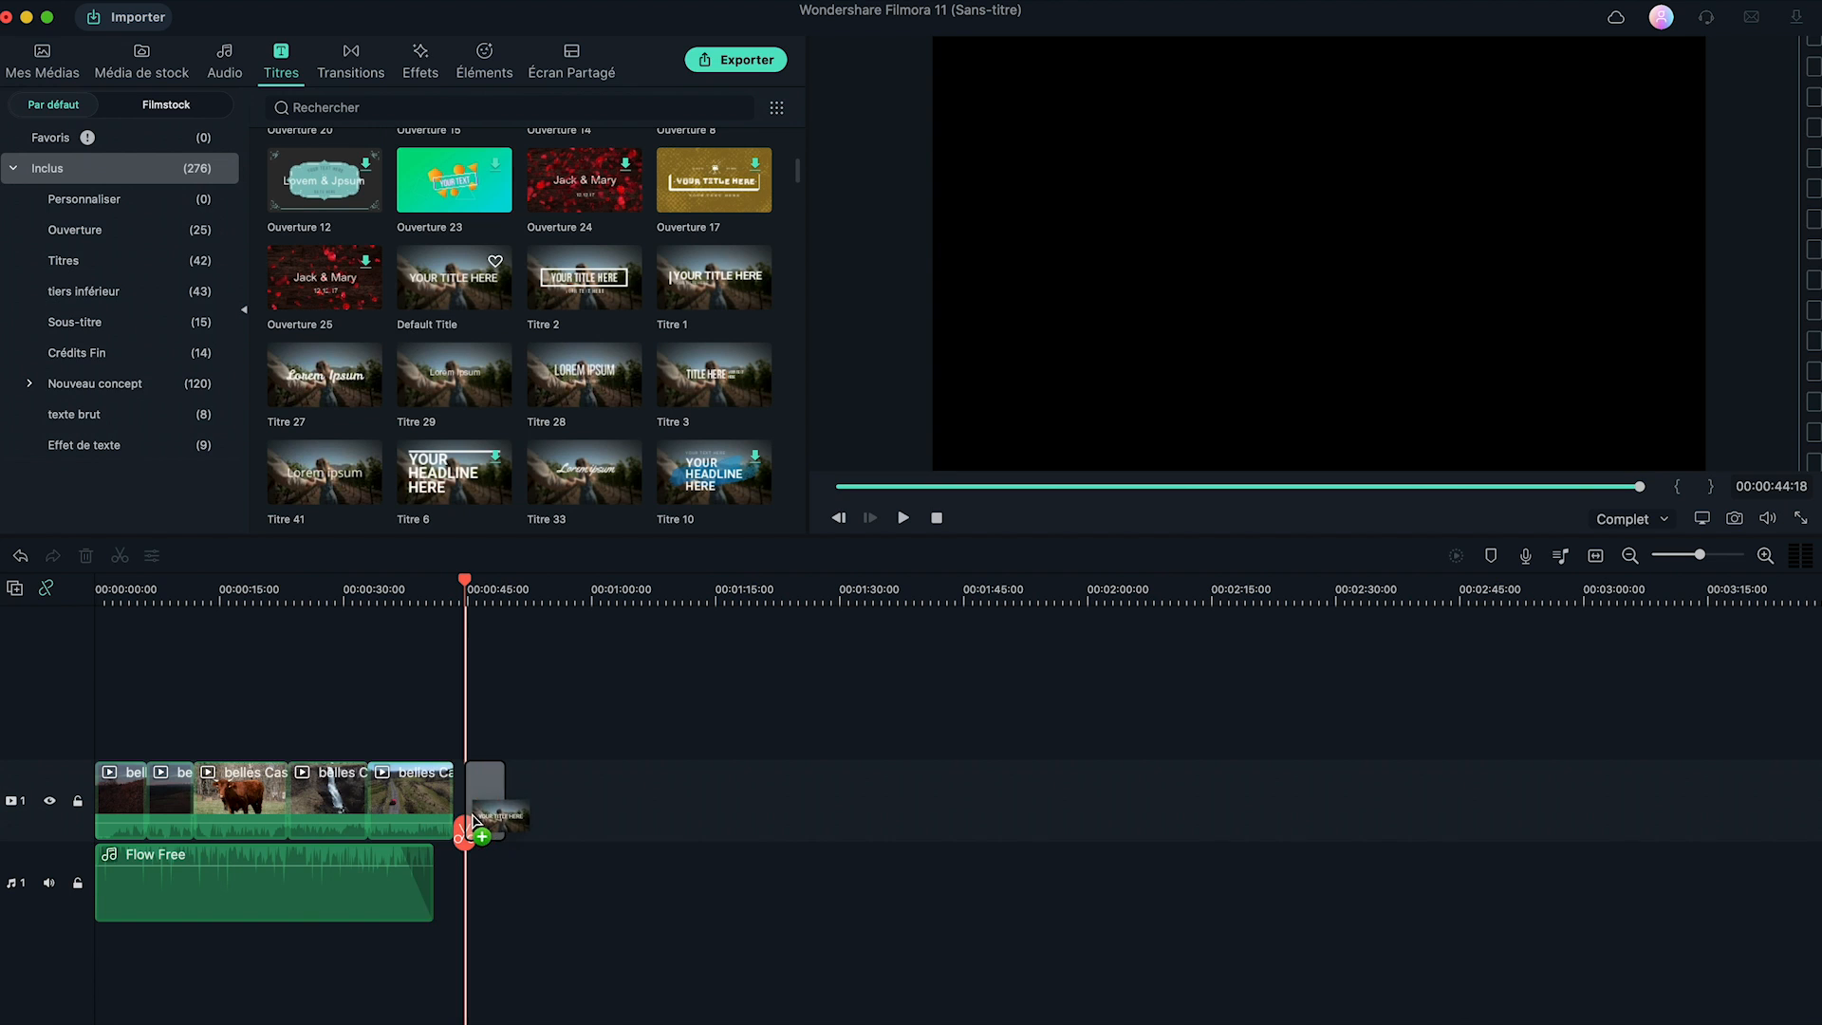
Type AVEC and four cast names on separate lines in the Default Title, then delete the clip.
double_click(488, 797)
type("AVEC")
key("Return")
key("Return")
key("Return")
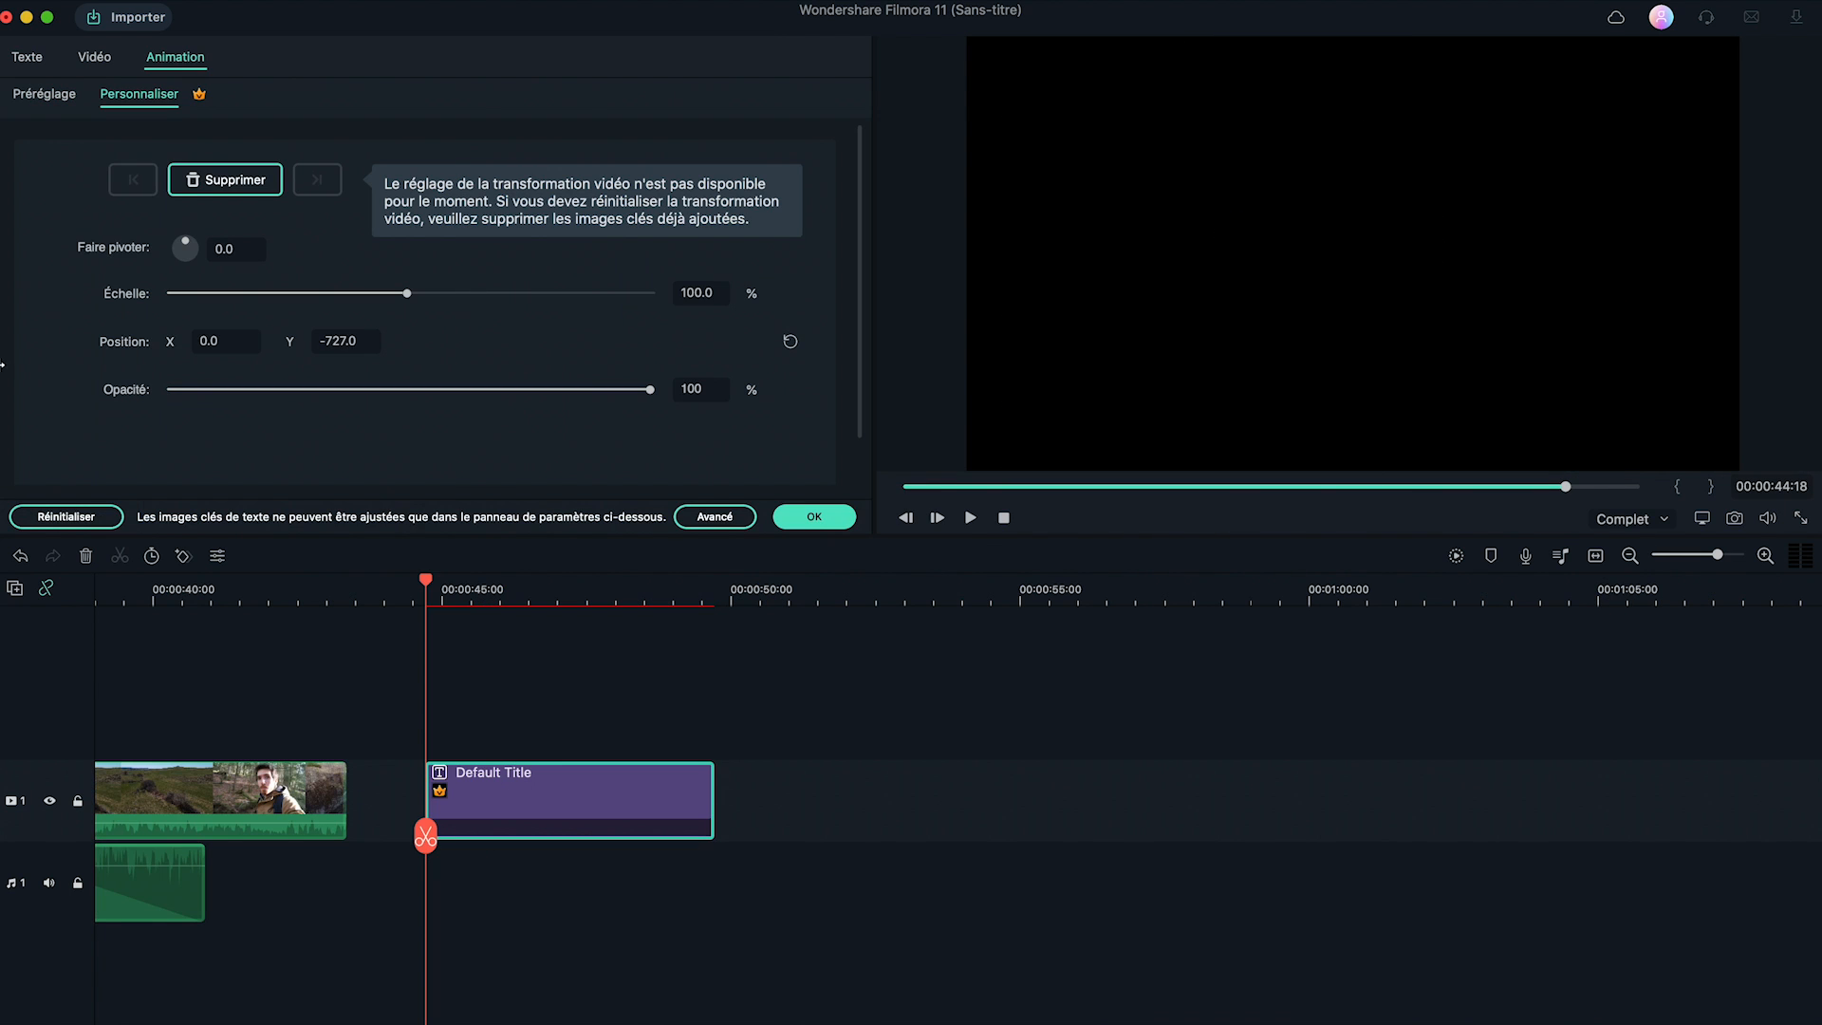
key("space")
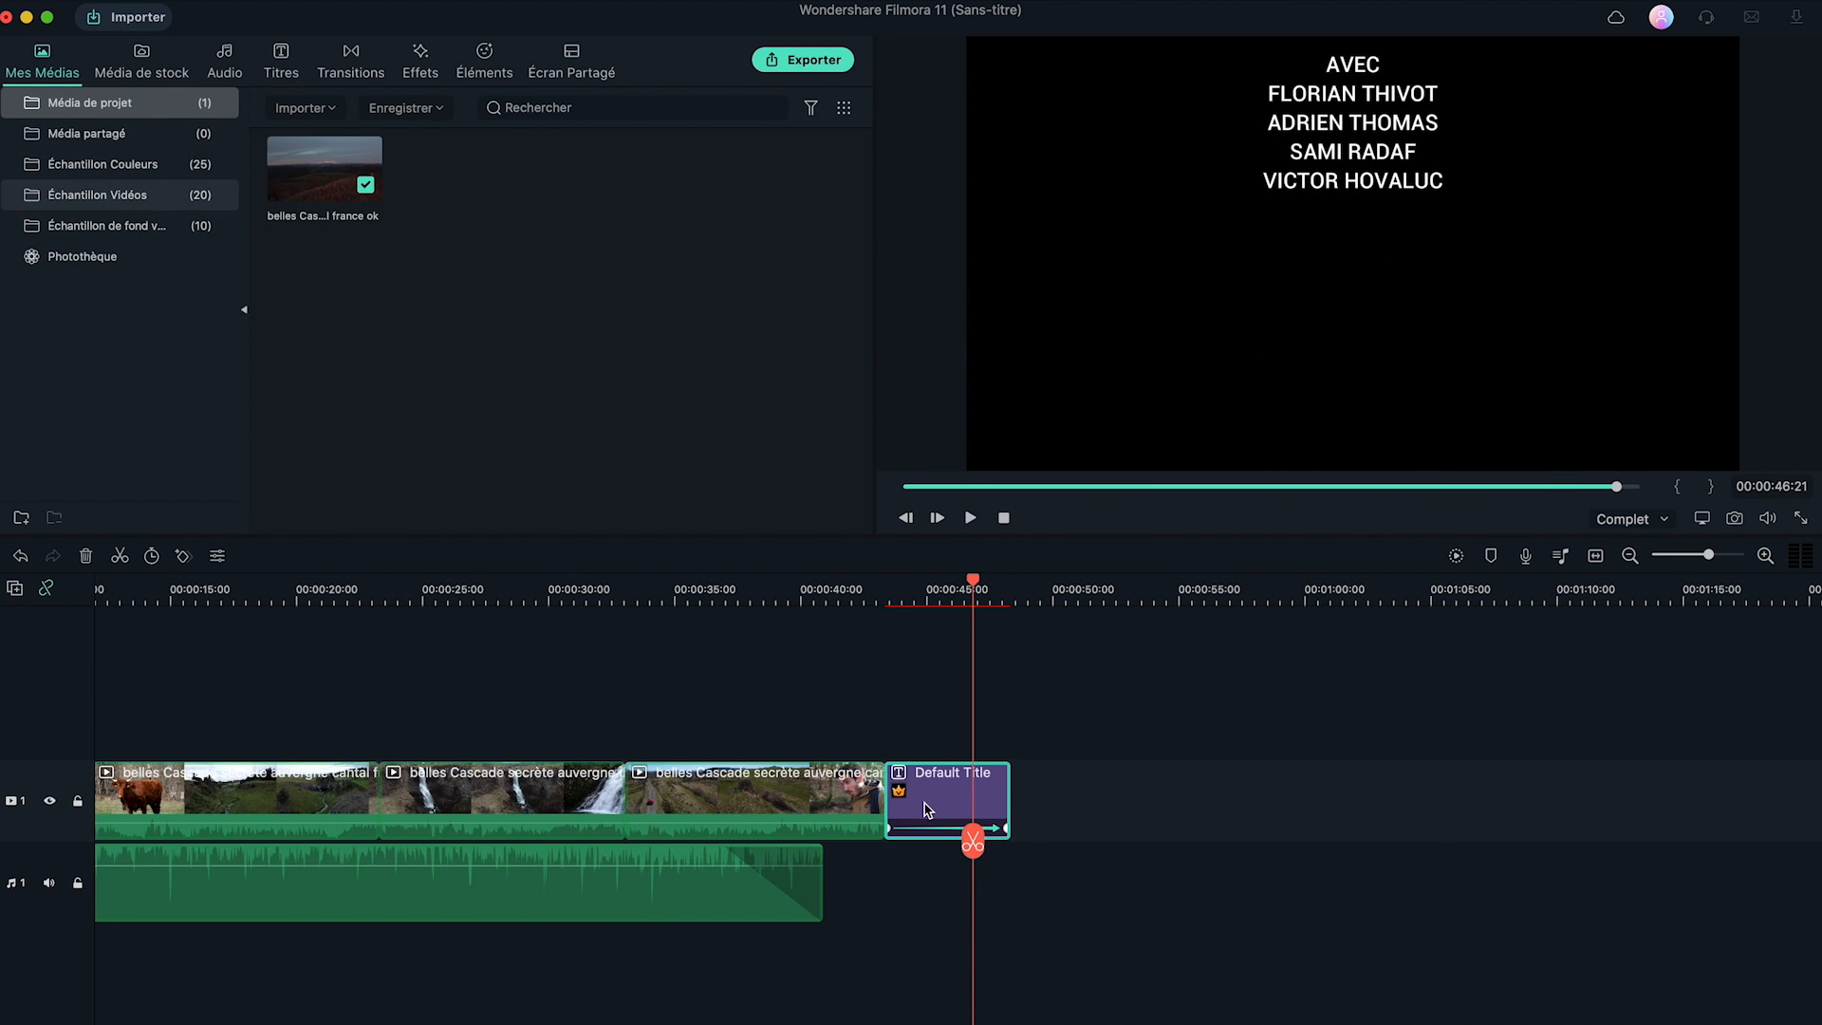
key("Delete")
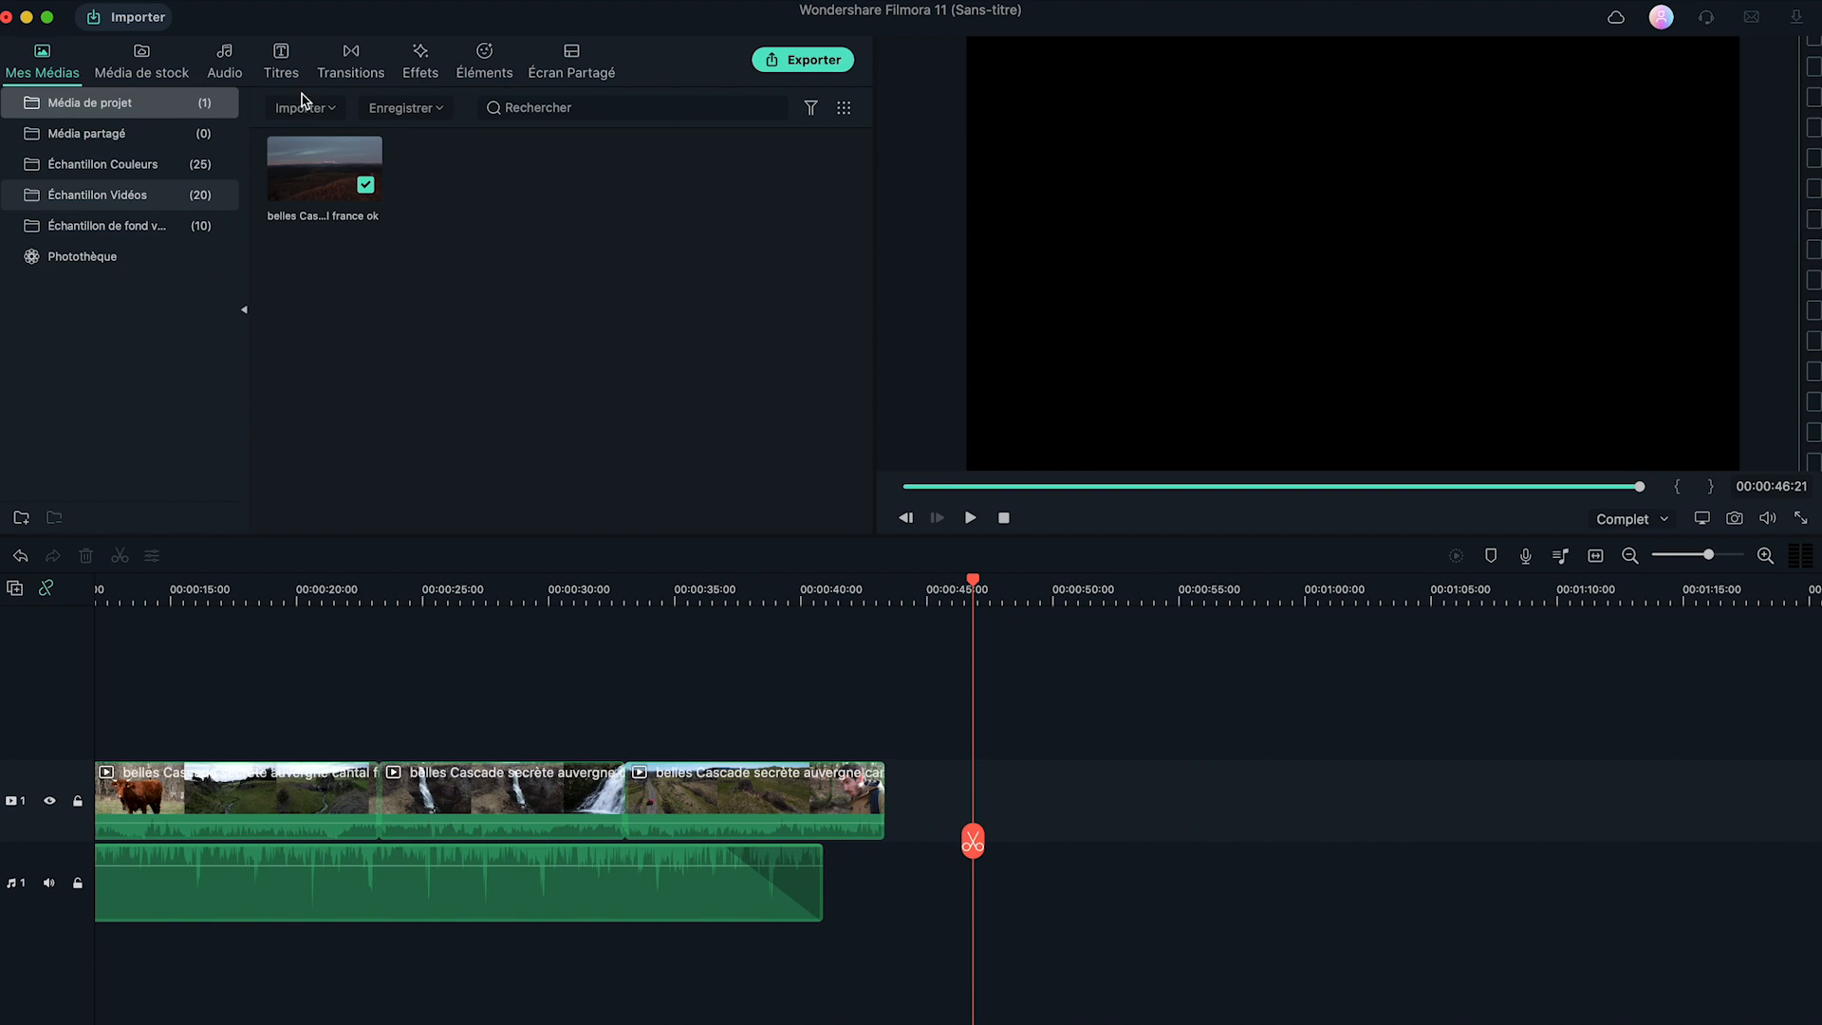
Show the Titres > Crédits Fin templates and preview Crédits 1's rolling credits.
left_click(282, 75)
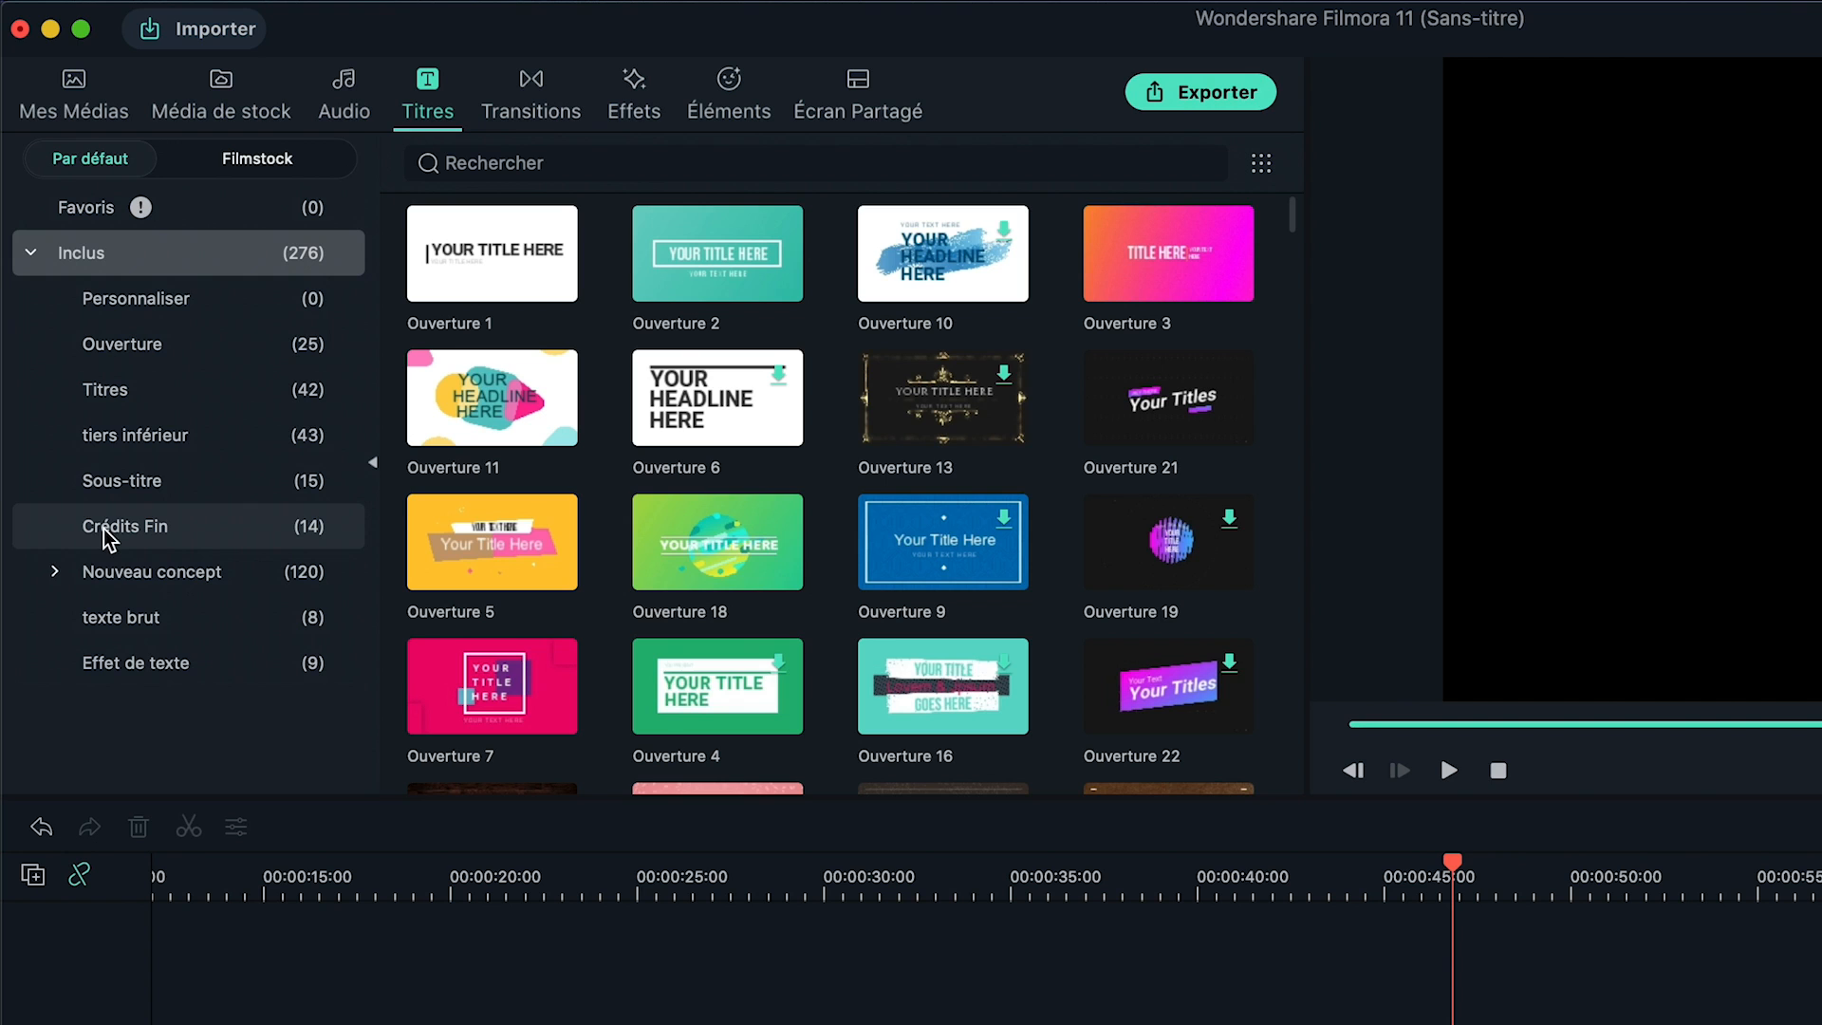
left_click(147, 537)
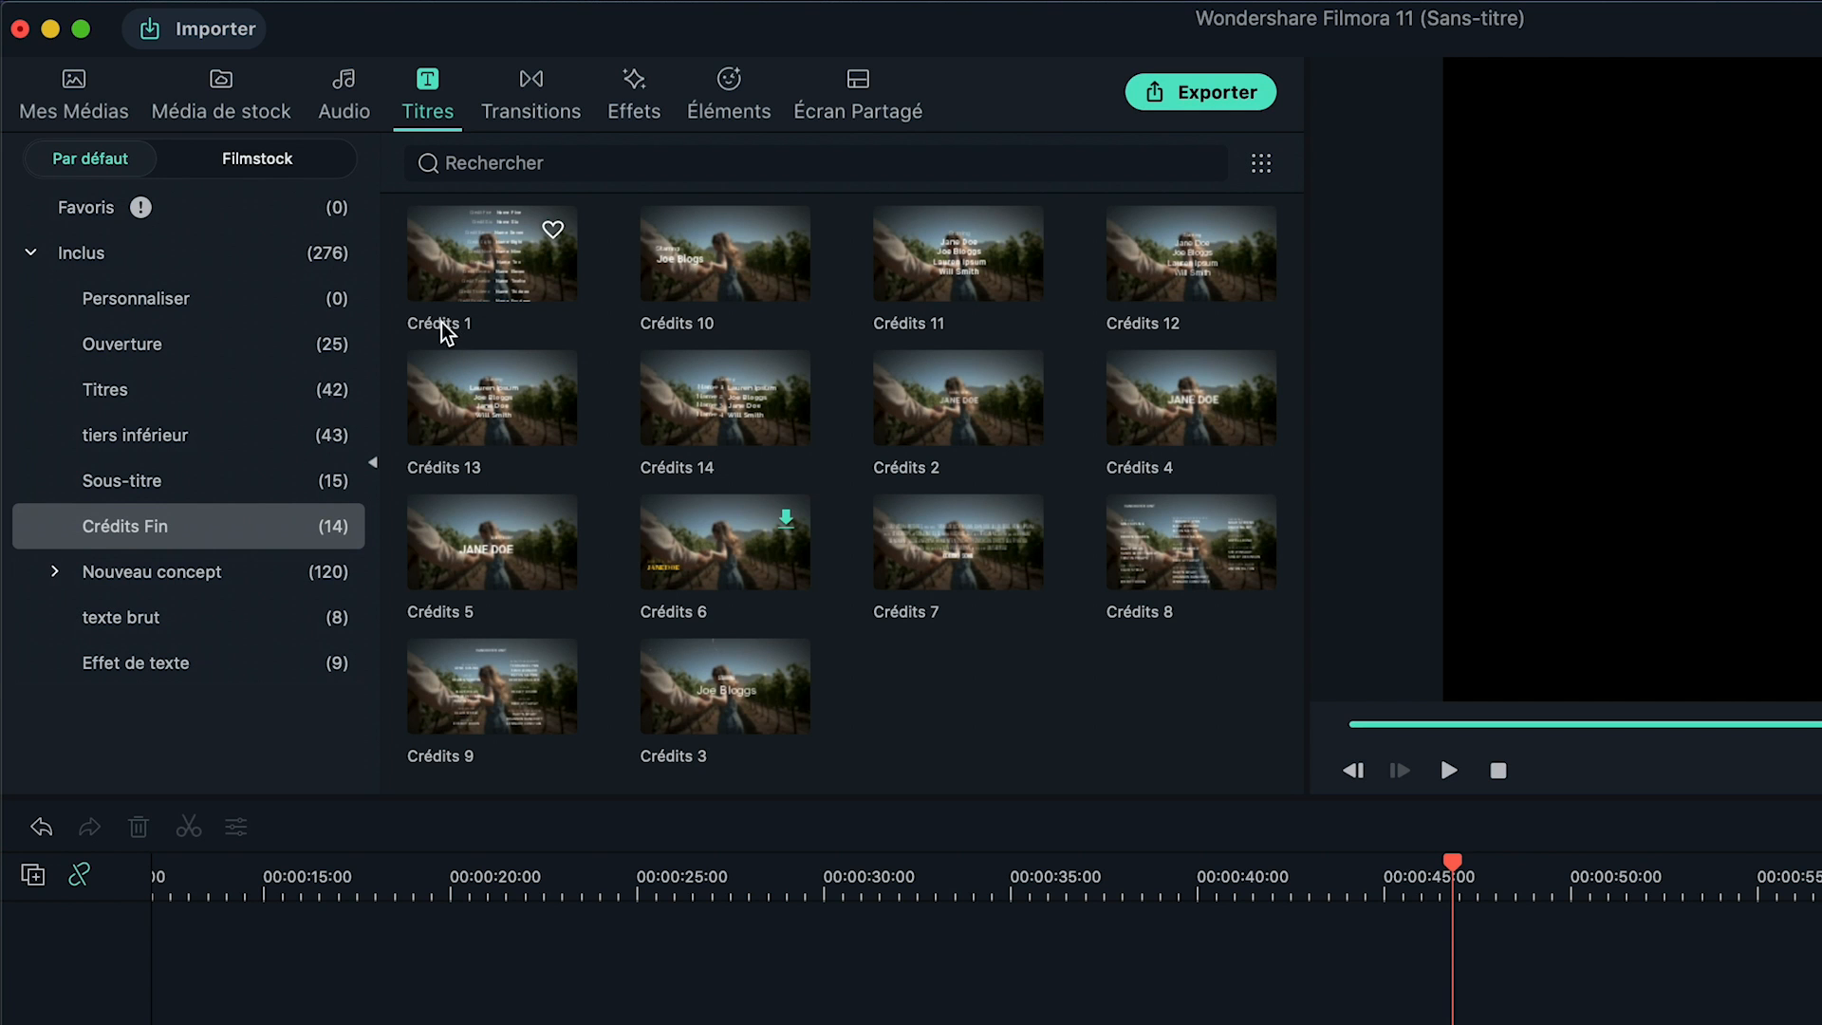
left_click(458, 281)
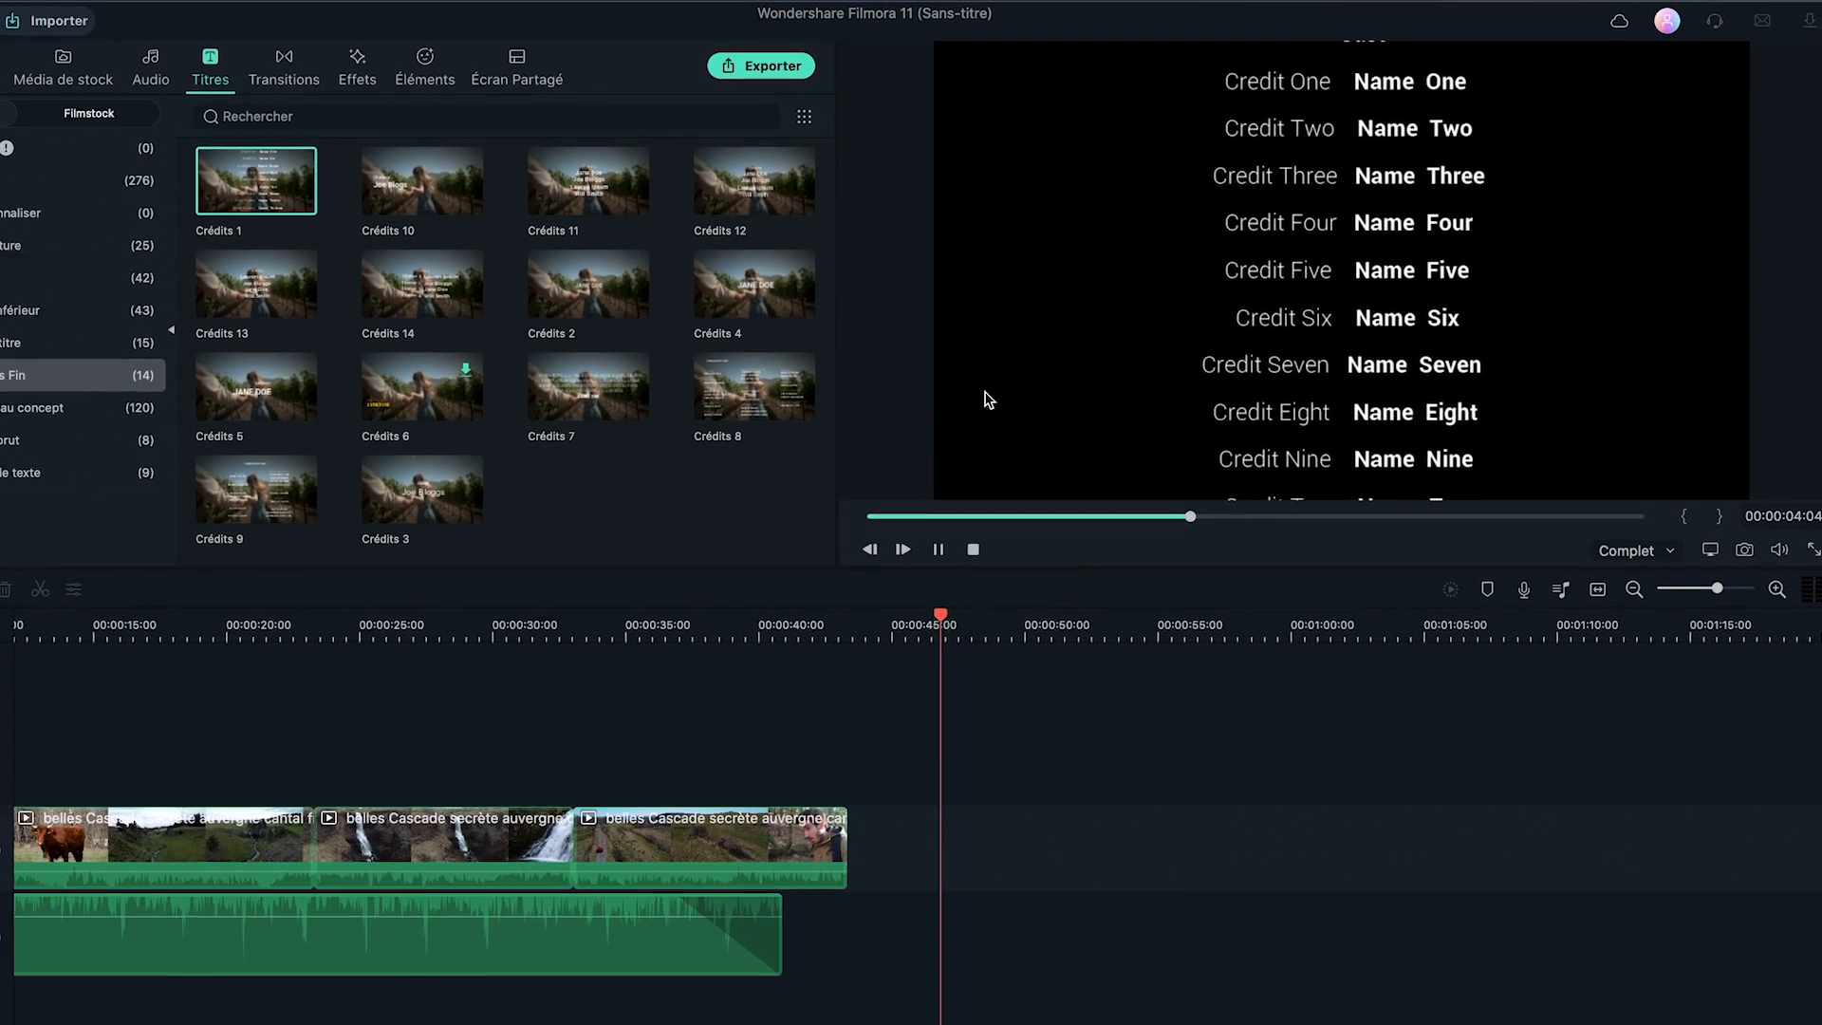
Place Crédits 1 after the last nature clip and open its text in the title editor.
left_click_drag(318, 180, 953, 805)
left_click(937, 807)
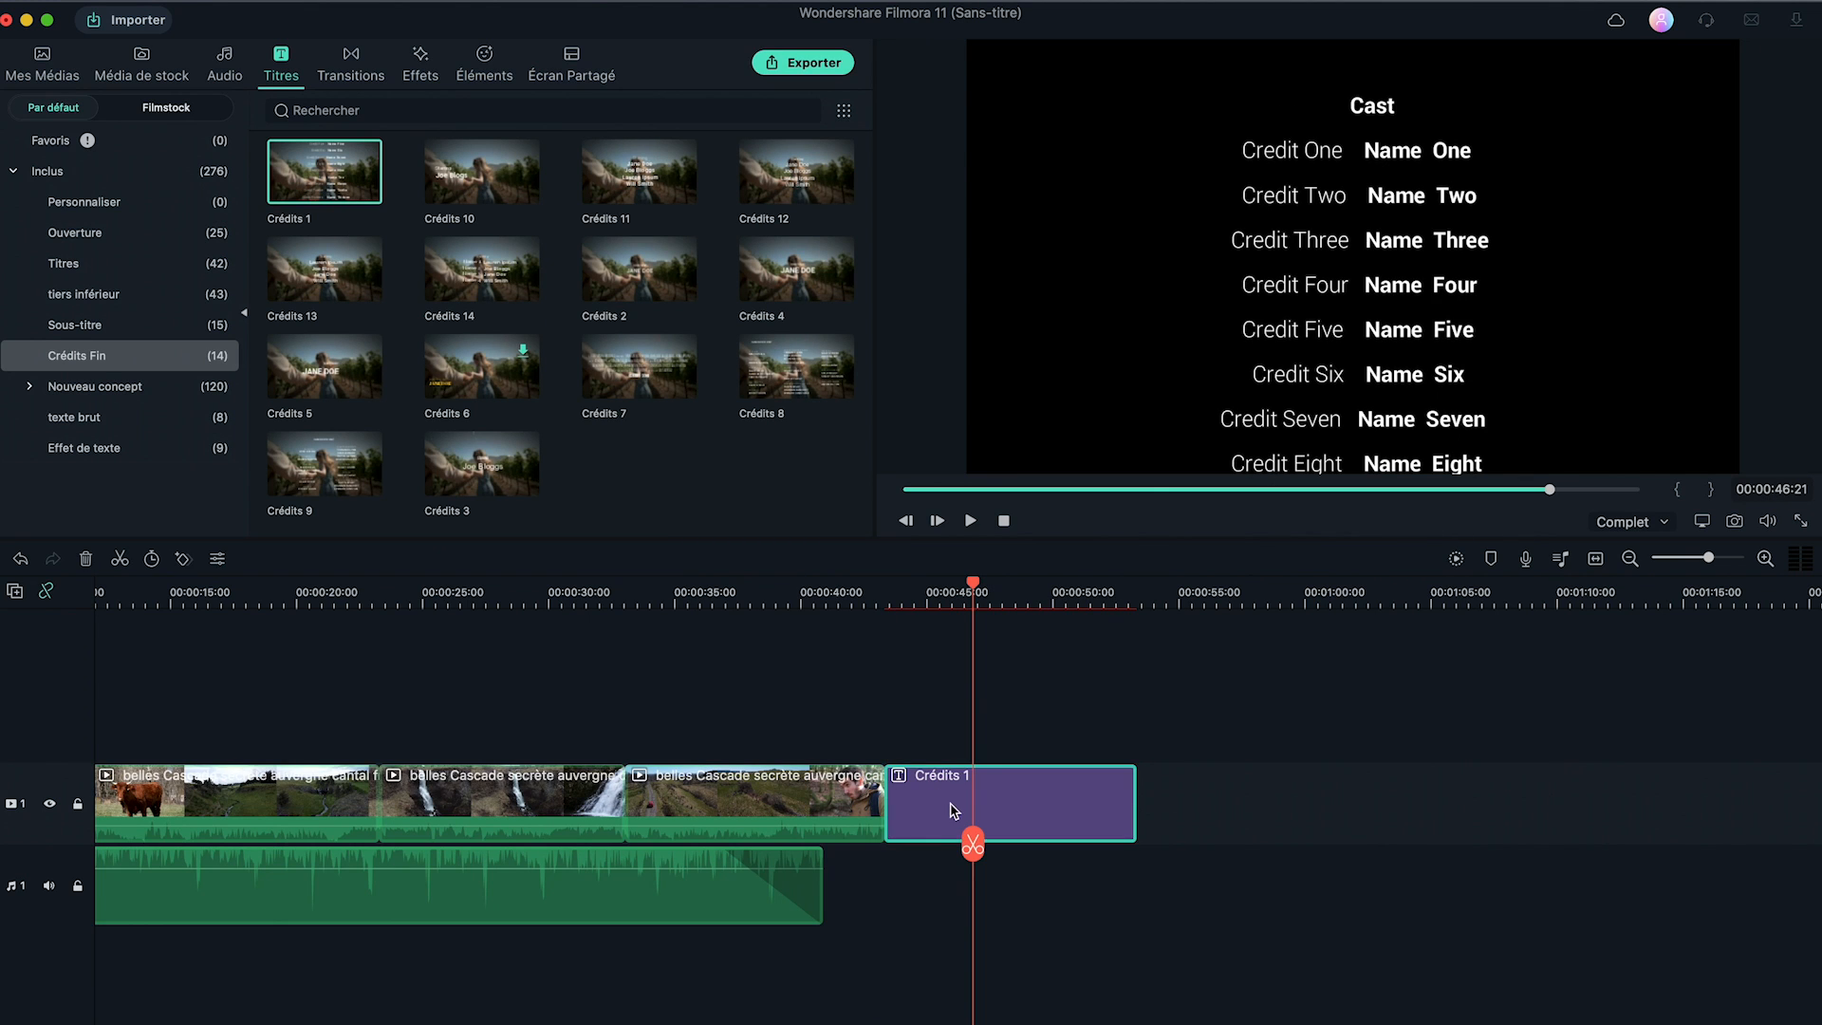
double_click(939, 814)
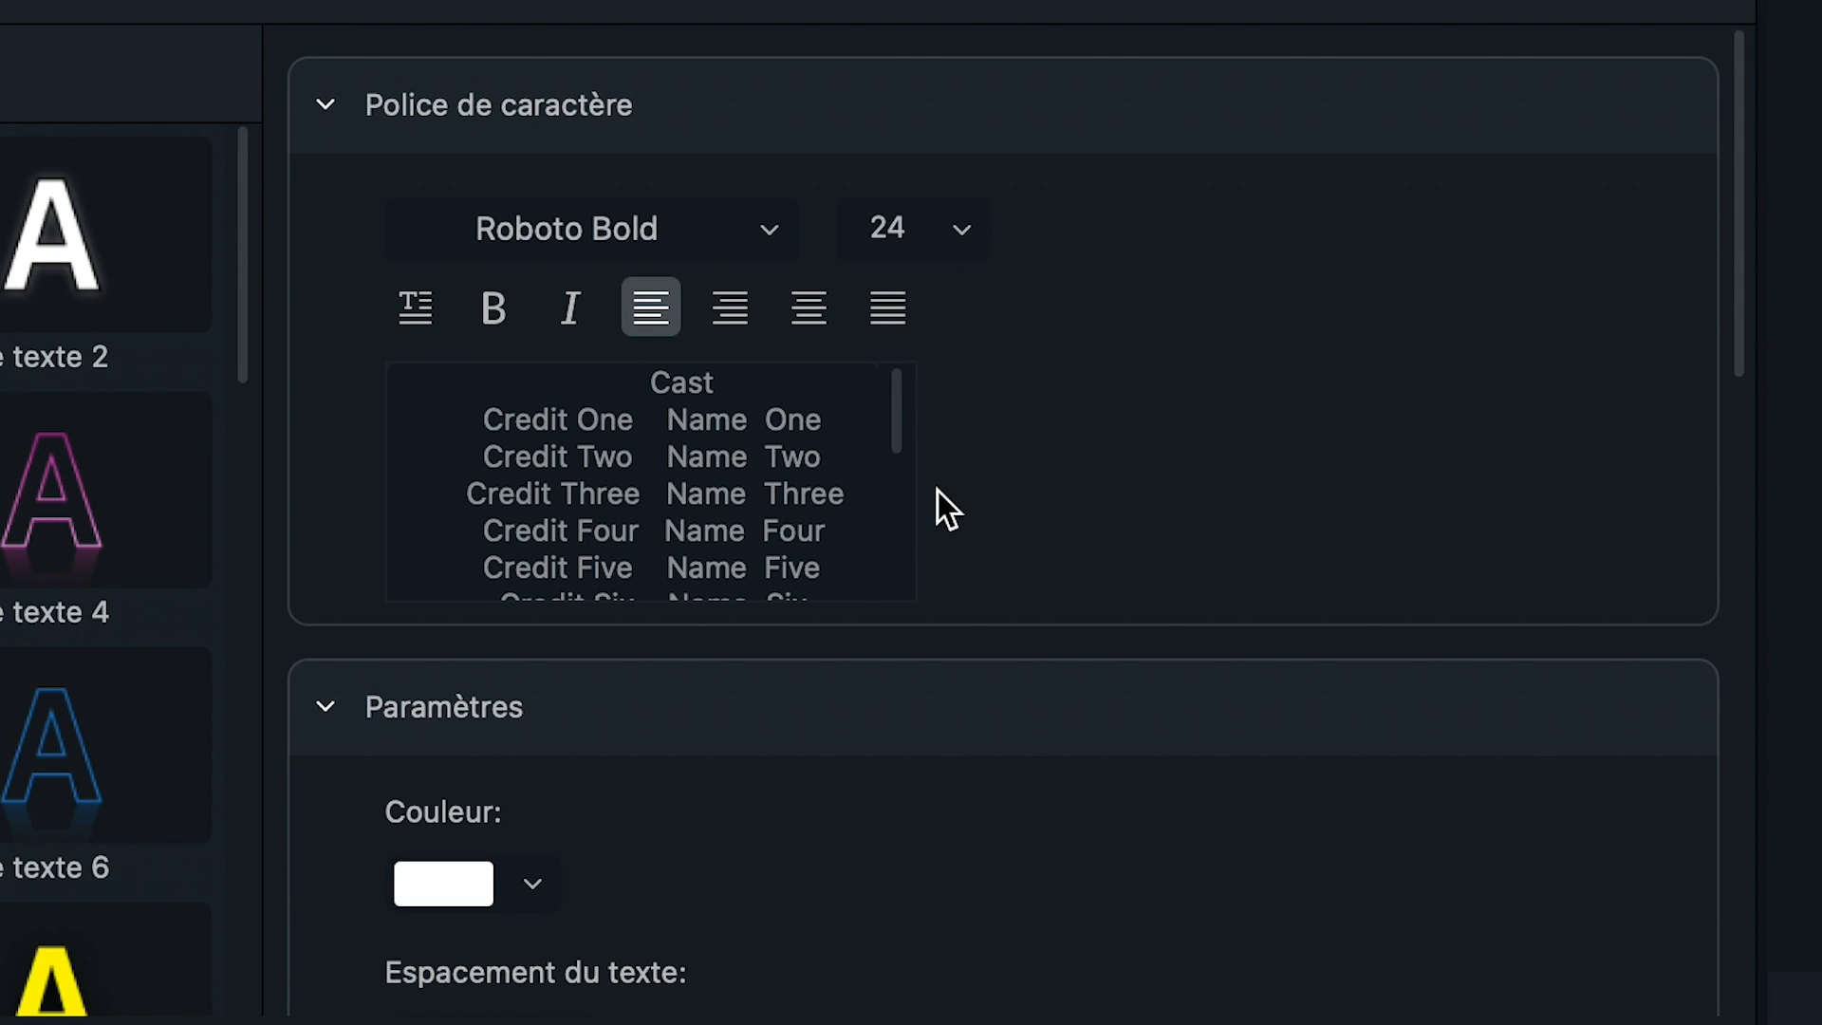
Retitle the Cast heading to Avec and replace Credit One and Name One with the first cast name.
left_click_drag(716, 384, 674, 384)
type("Avec")
left_click_drag(634, 420, 479, 419)
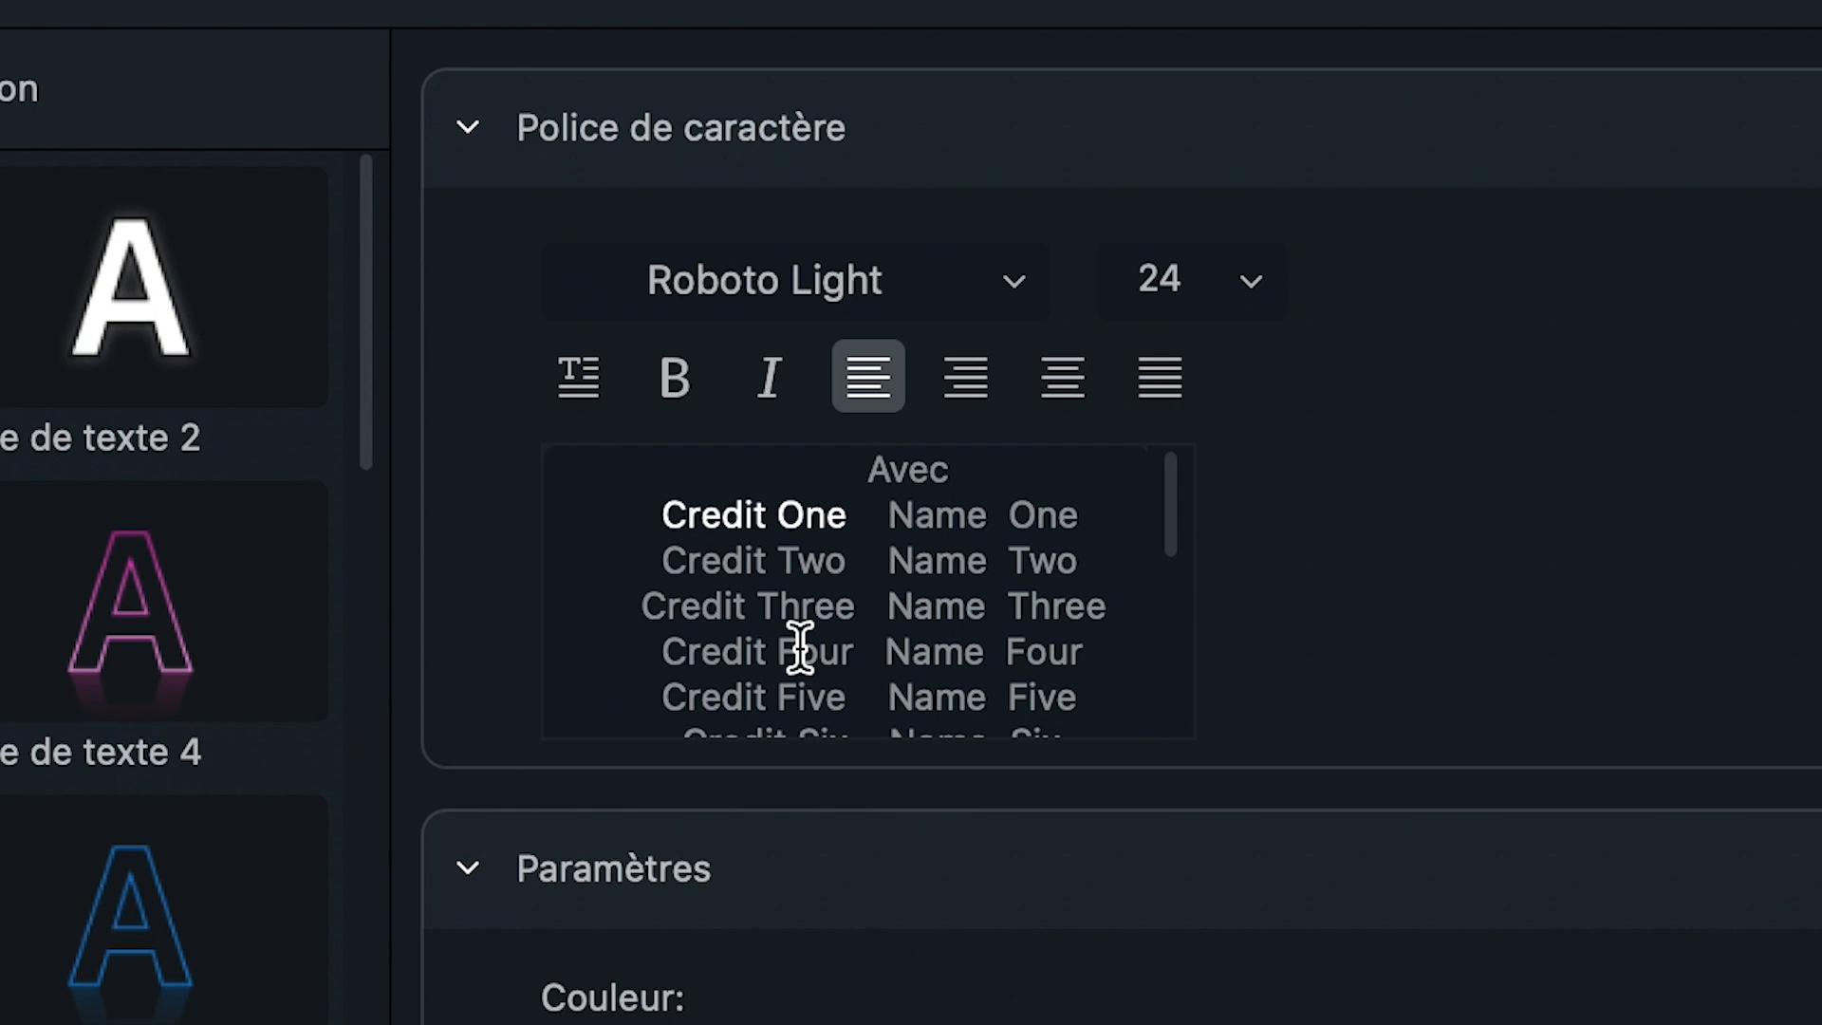
type("John")
left_click_drag(789, 513, 968, 516)
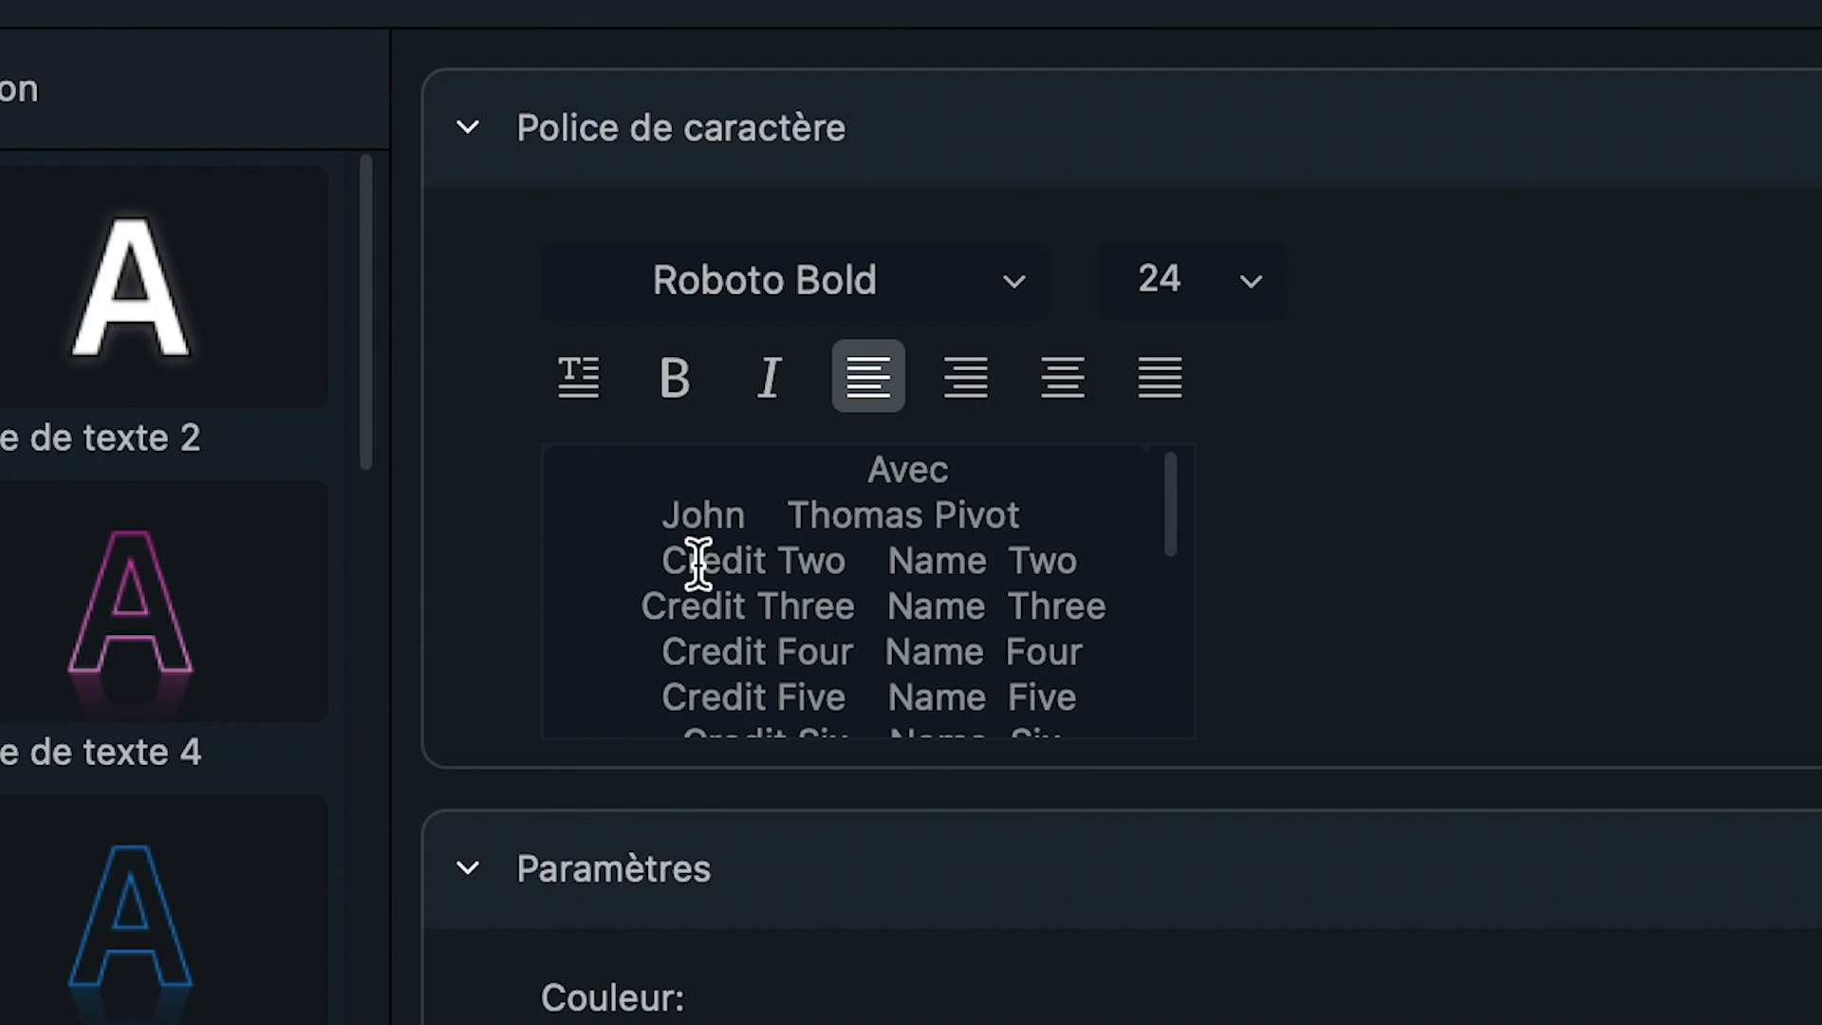
Remove the extra space and enter the second cast member's name, replacing the Credit Two line.
left_click(665, 517)
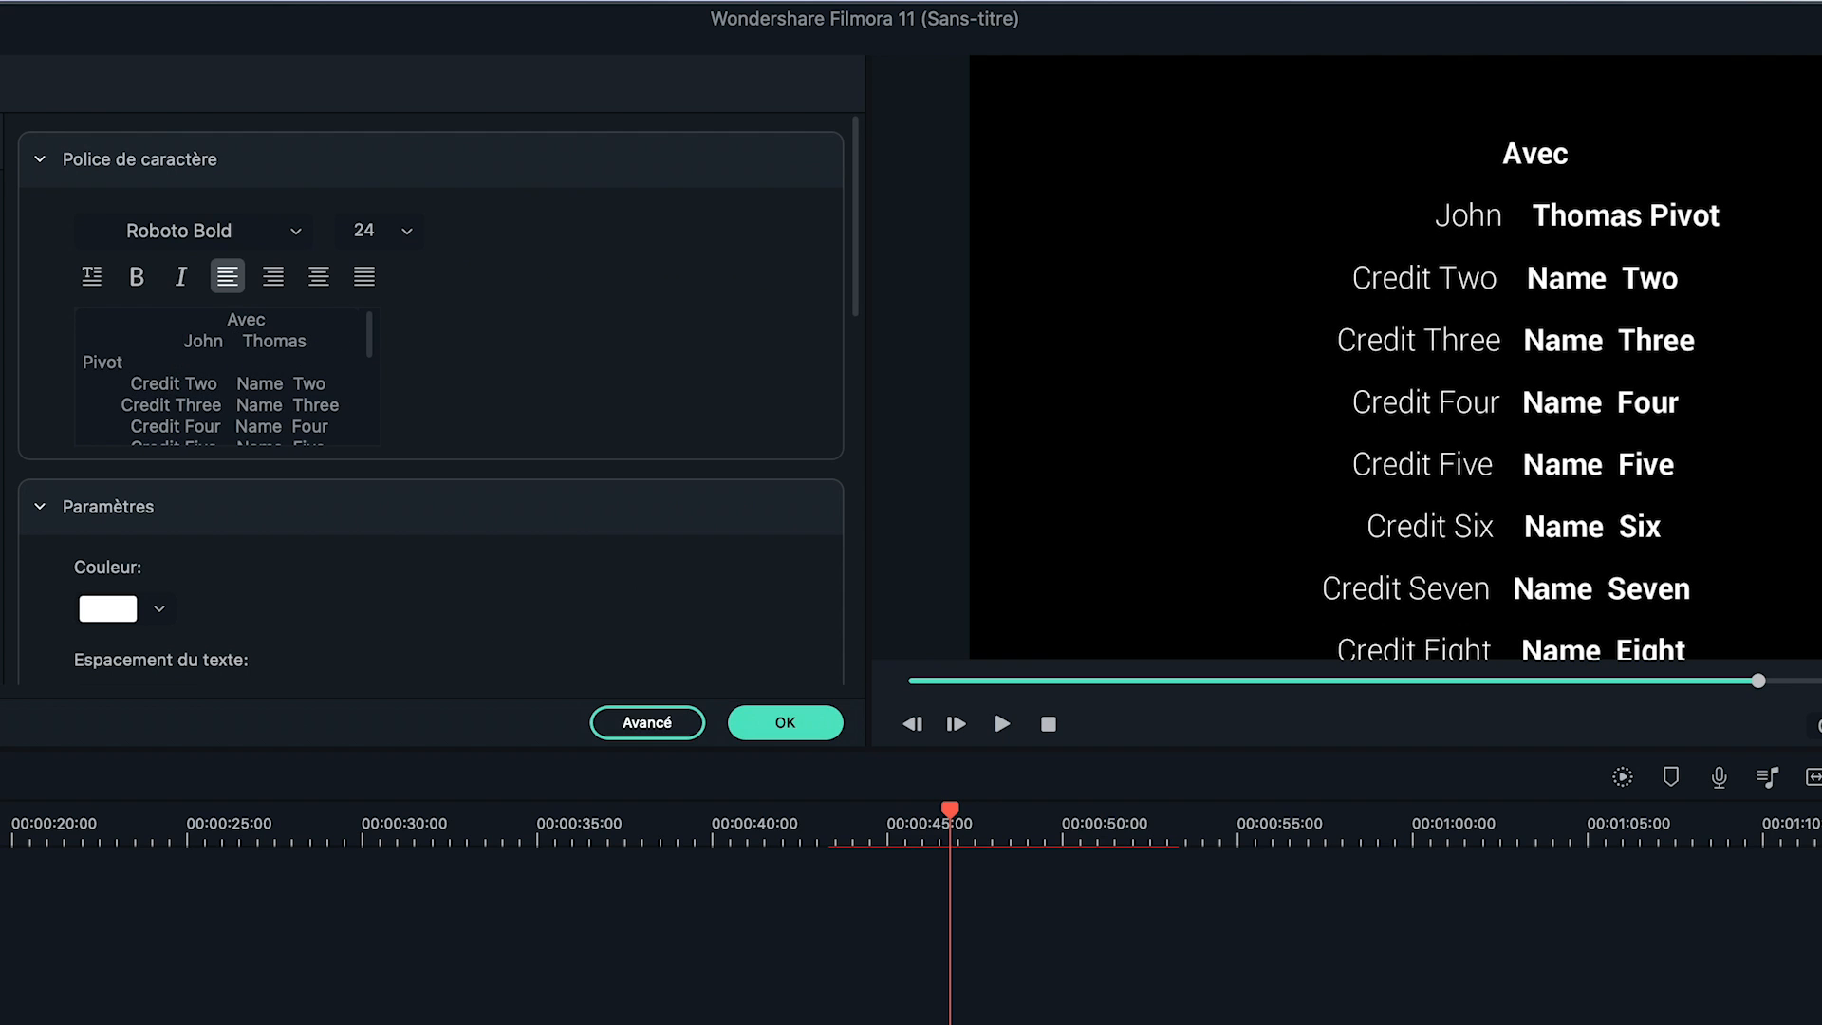
key("BackSpace")
type("Ema ")
left_click_drag(131, 362, 273, 364)
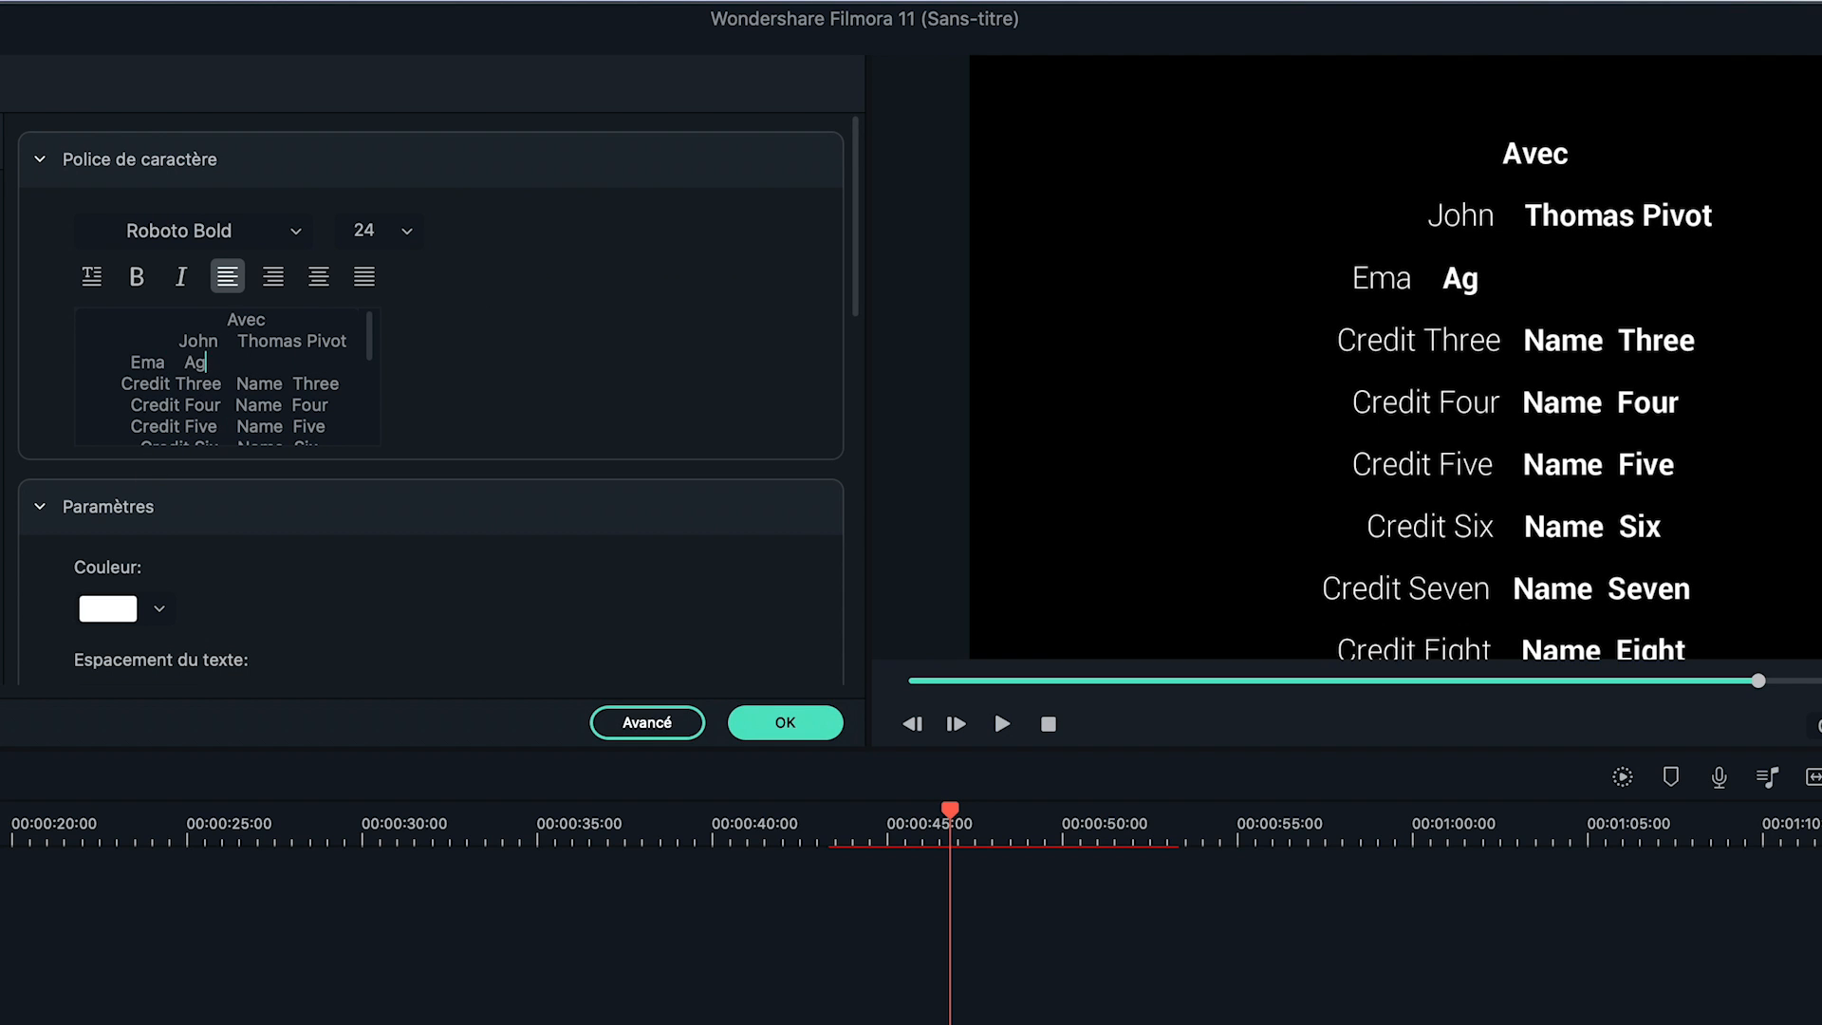
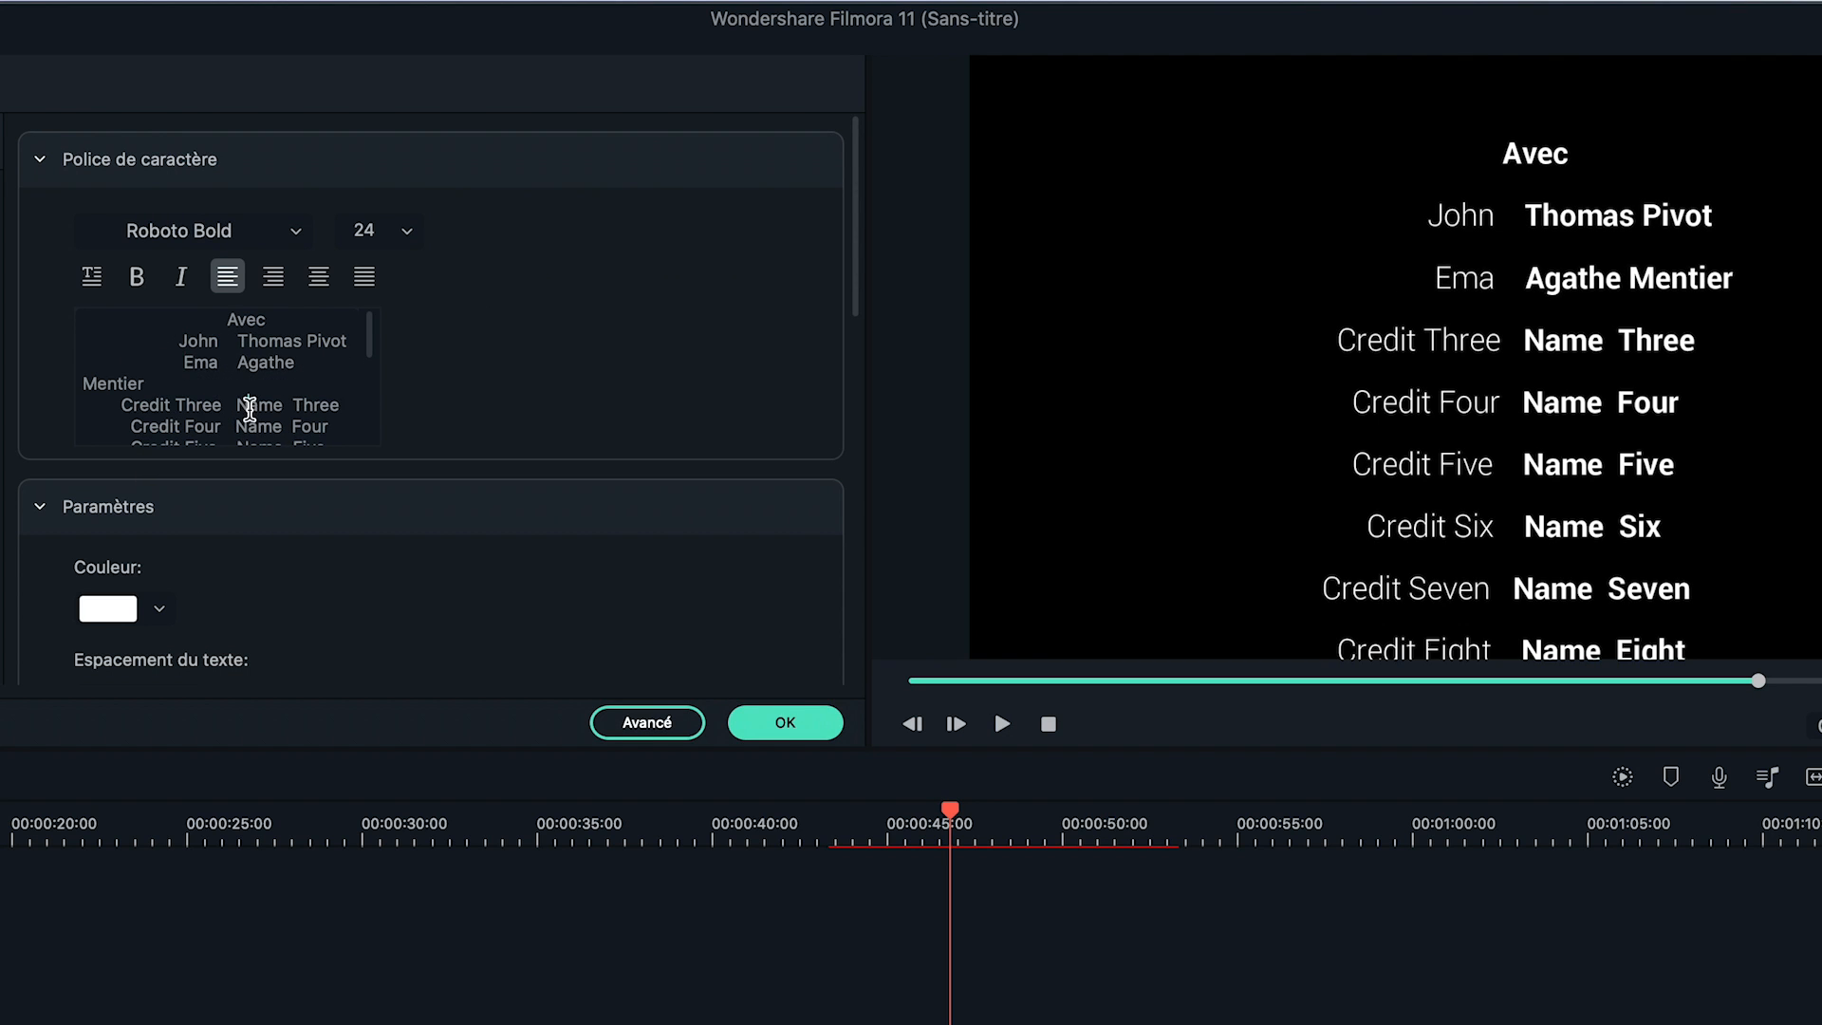
left_click(298, 233)
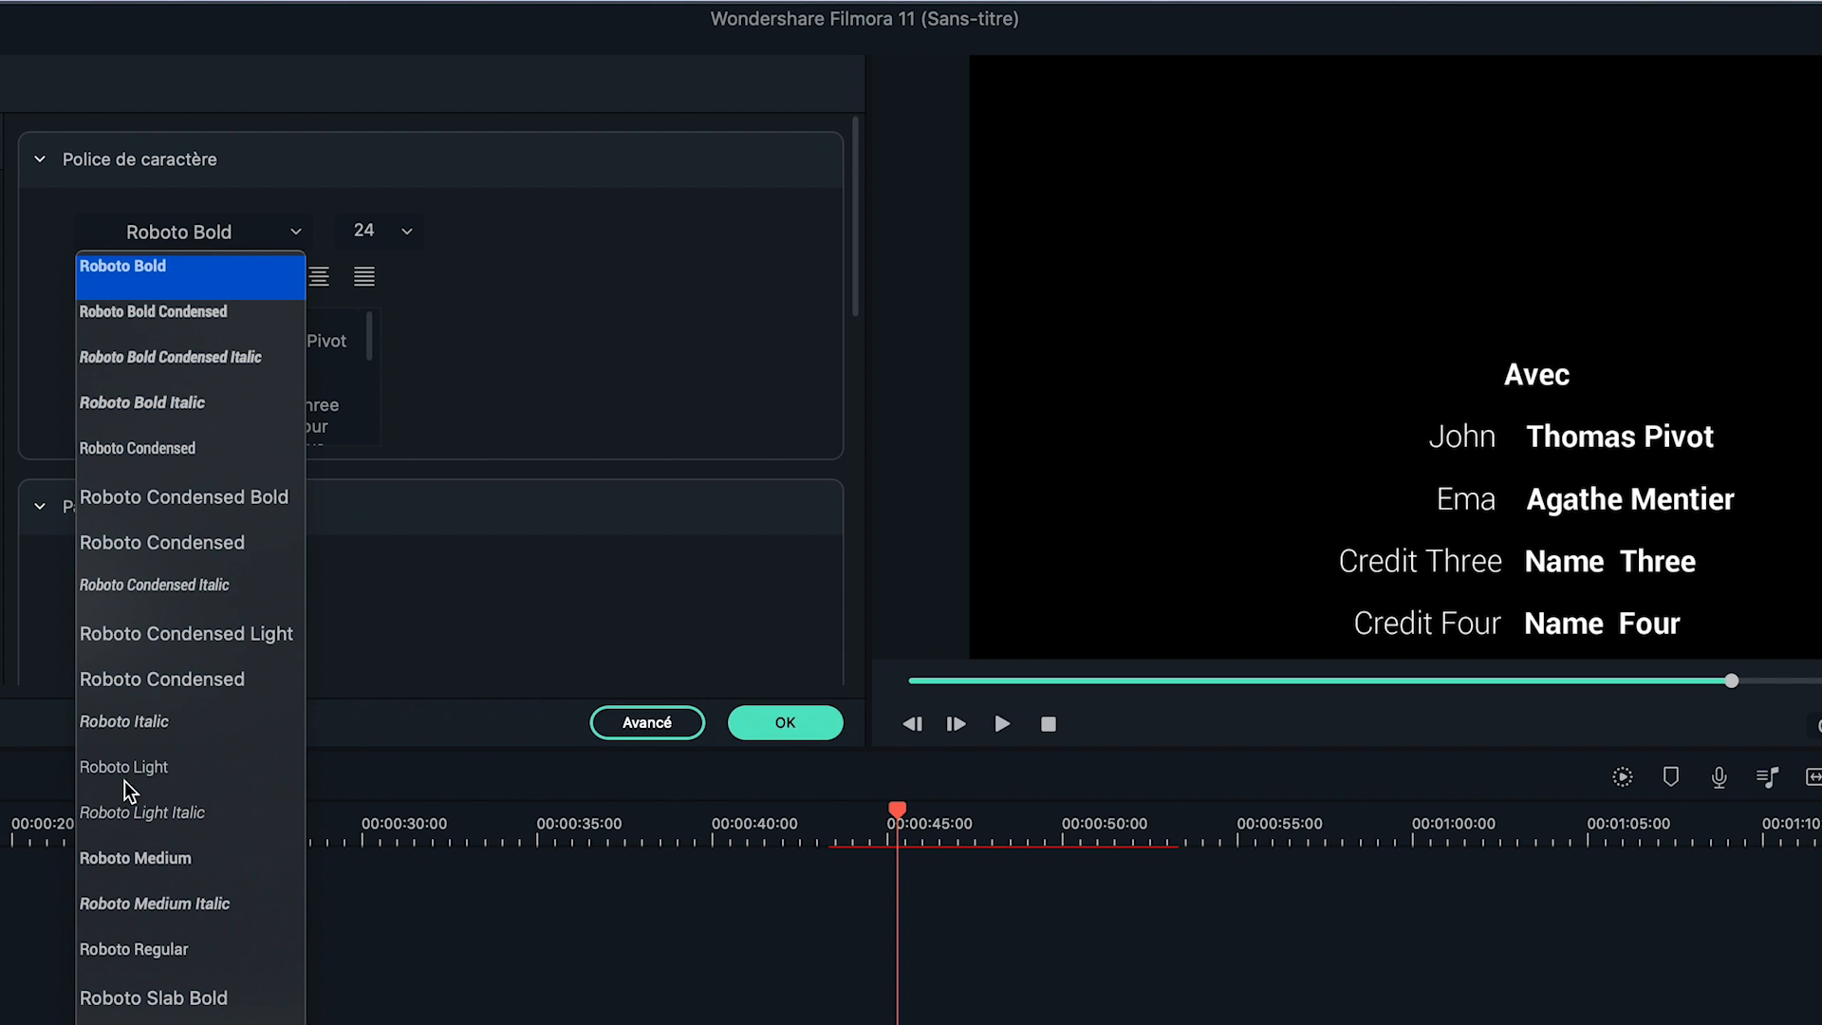
left_click(137, 951)
left_click(186, 279)
left_click(186, 278)
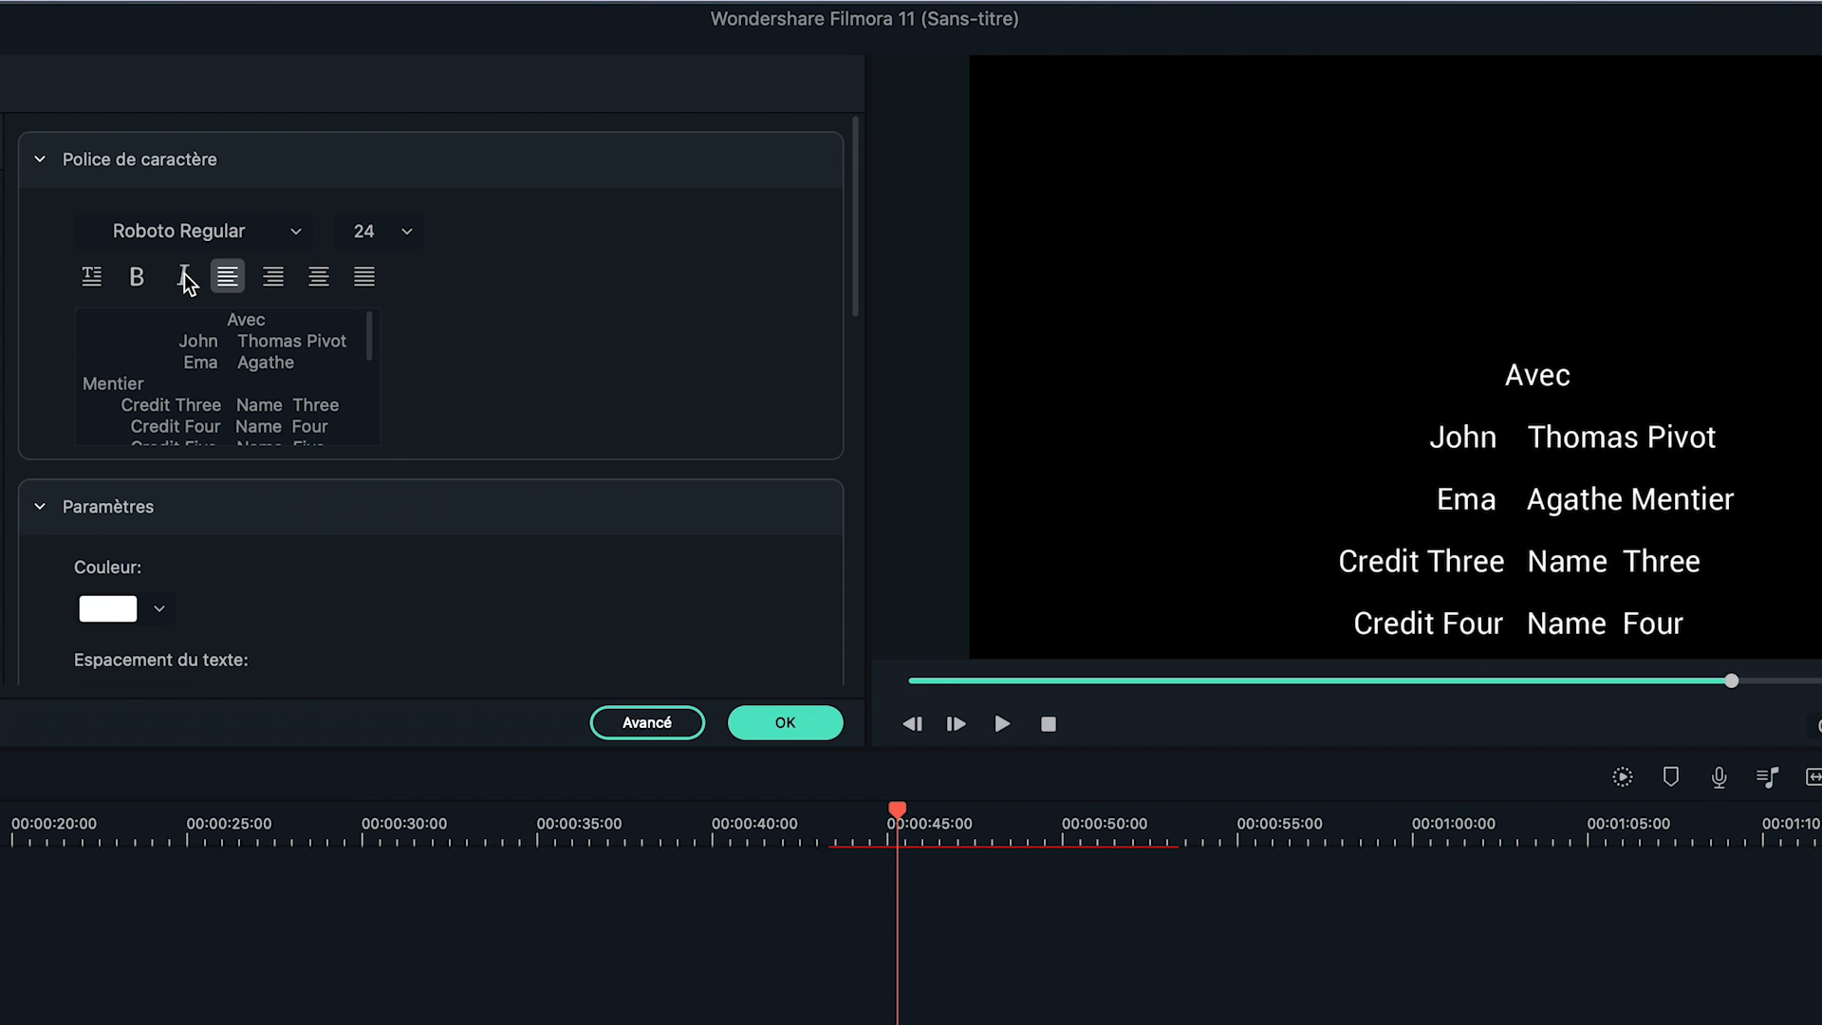
key("super+z")
key("super+z")
key("super+z")
key("super+z")
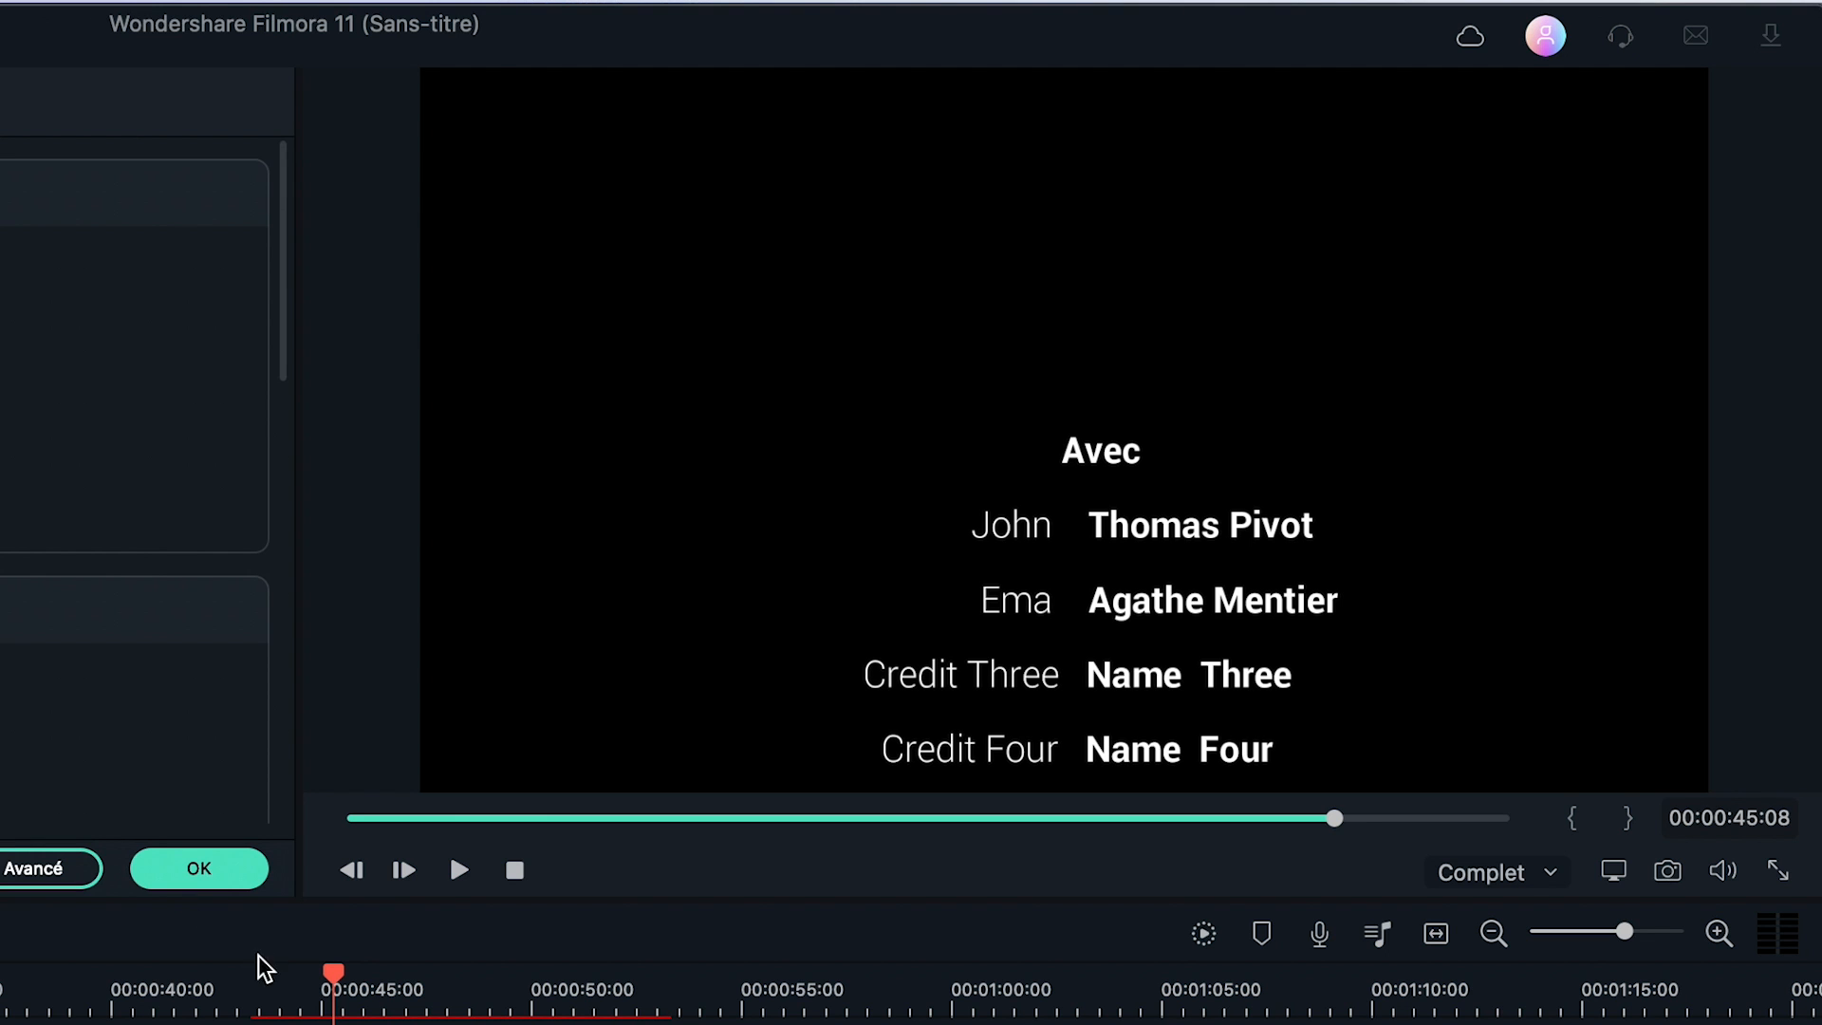
left_click_drag(334, 977, 302, 980)
left_click_drag(916, 585, 961, 589)
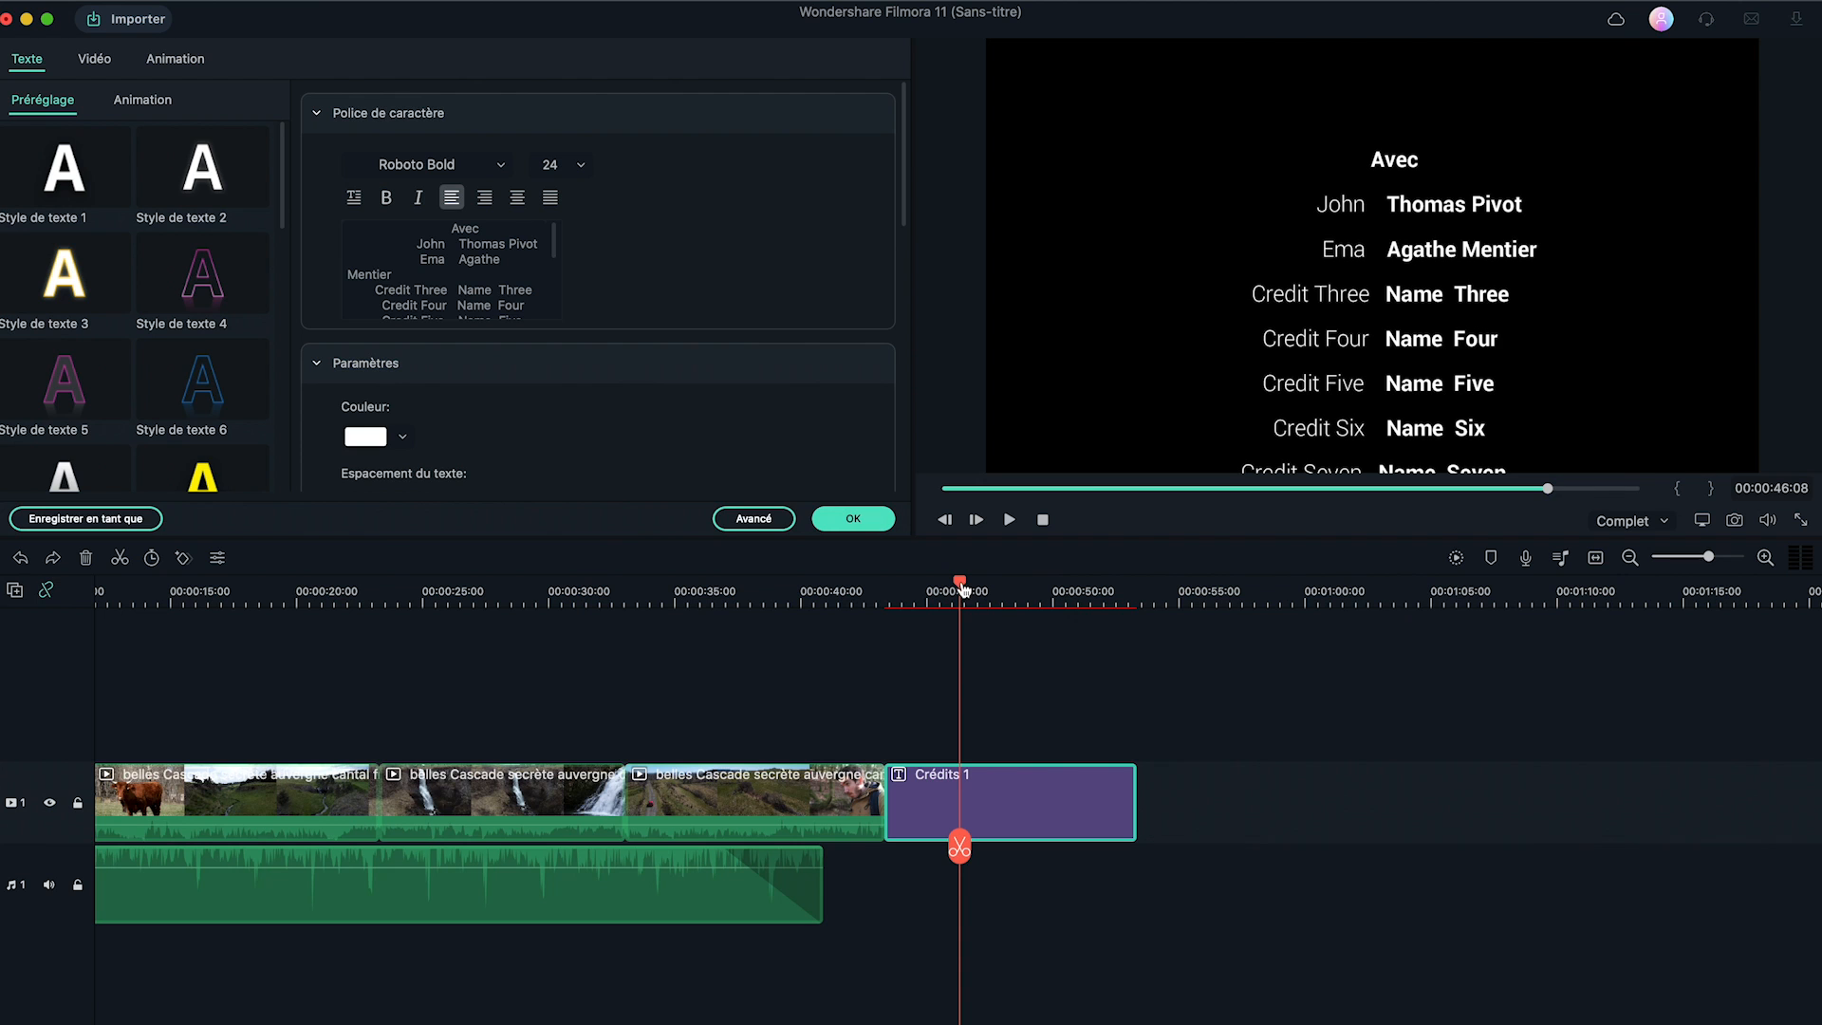
Close the title editor and play the ending from just before the credits begin.
left_click(853, 521)
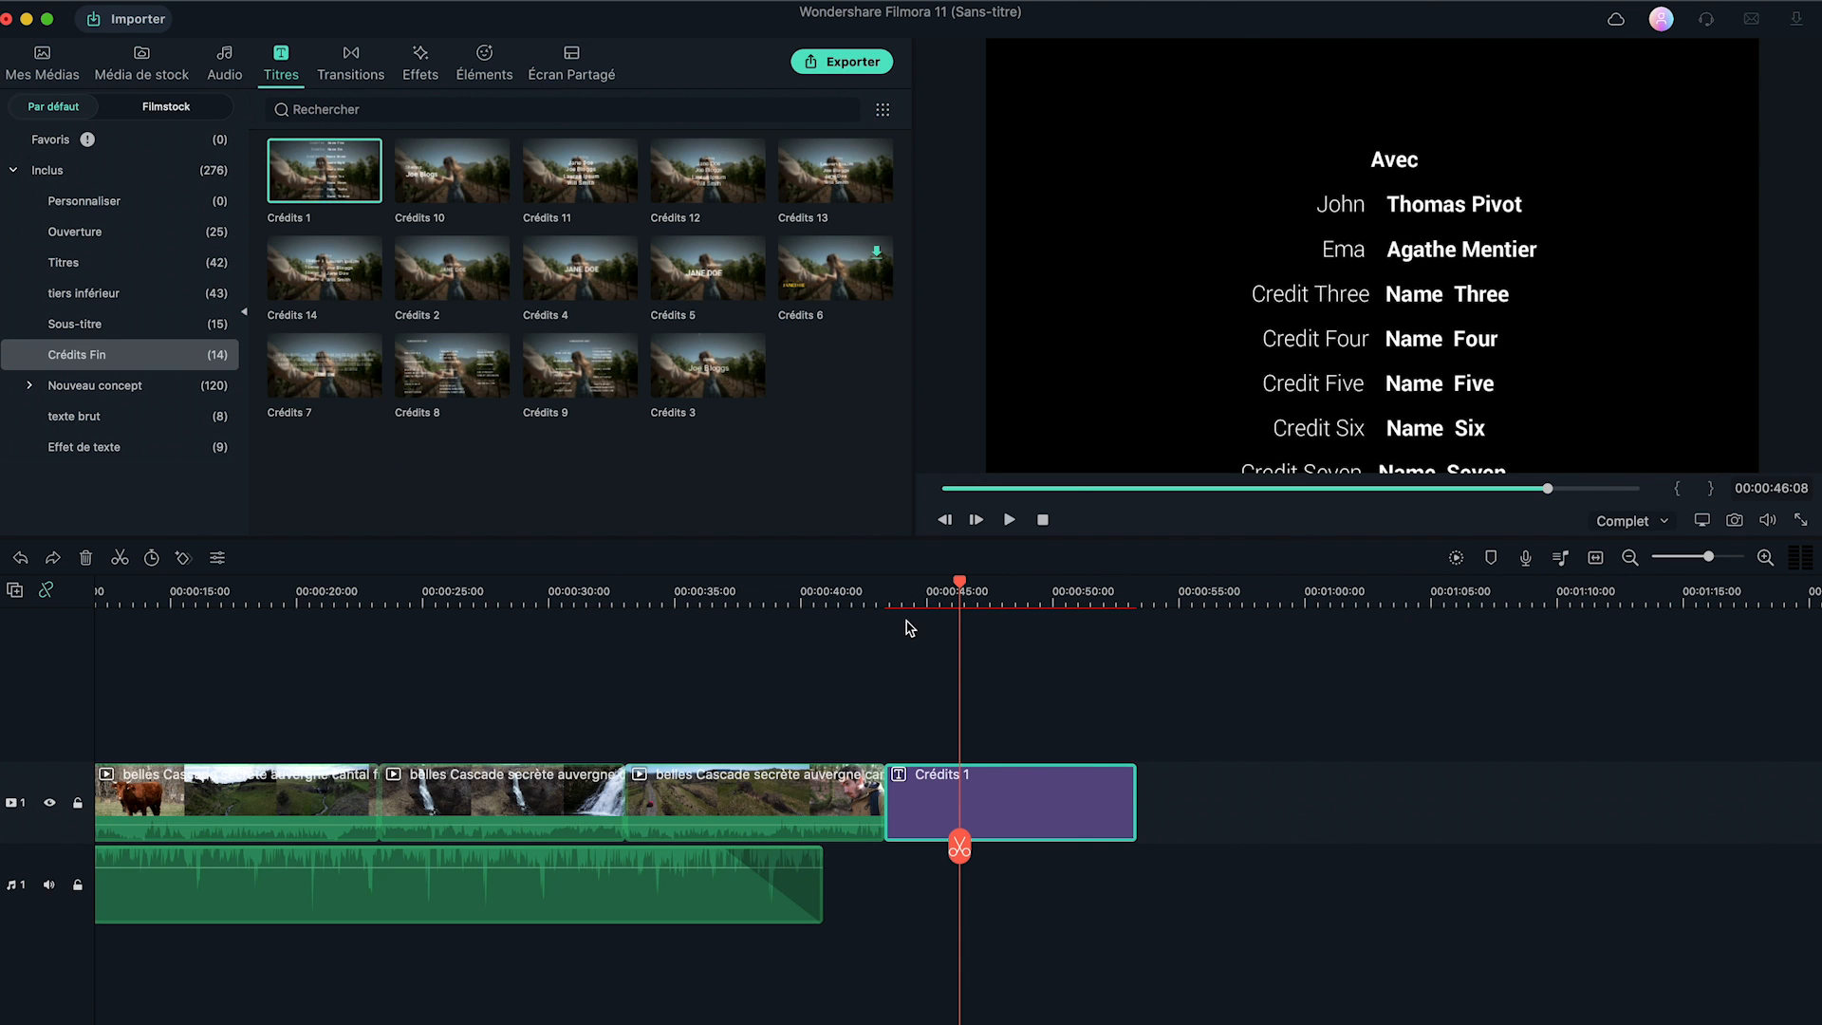
left_click(884, 594)
key("space")
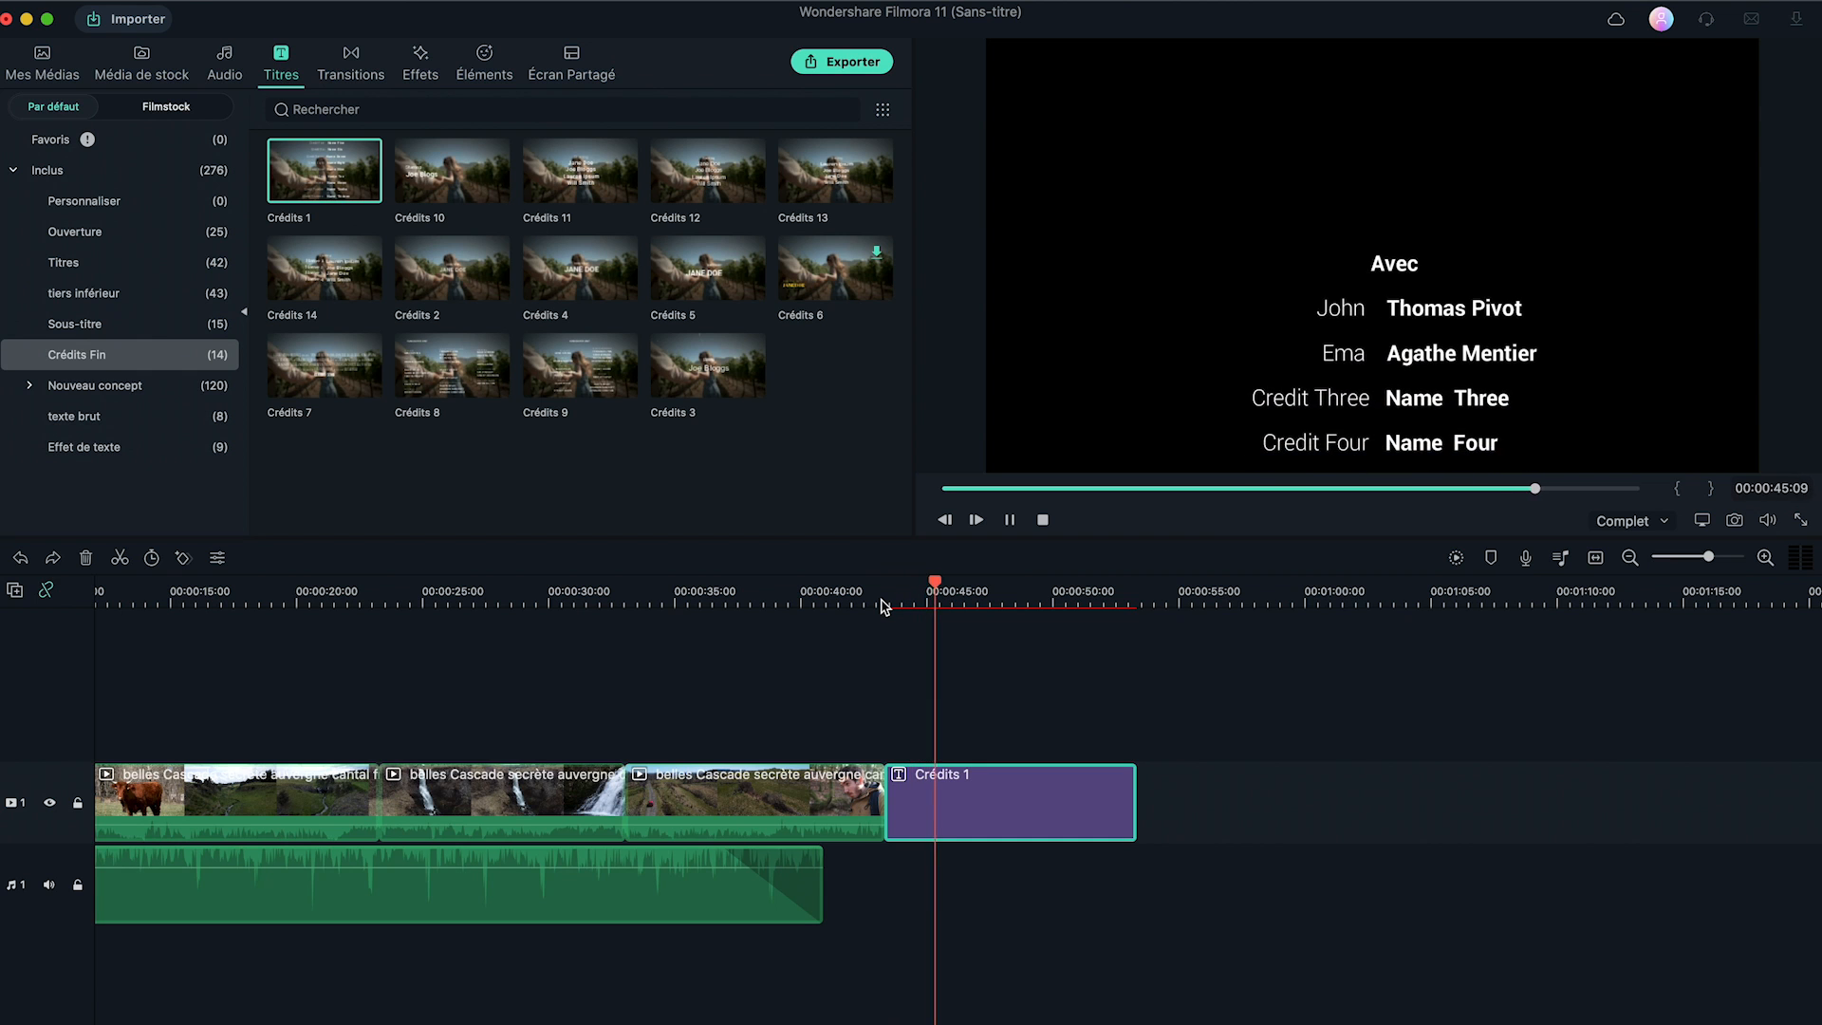
key("space")
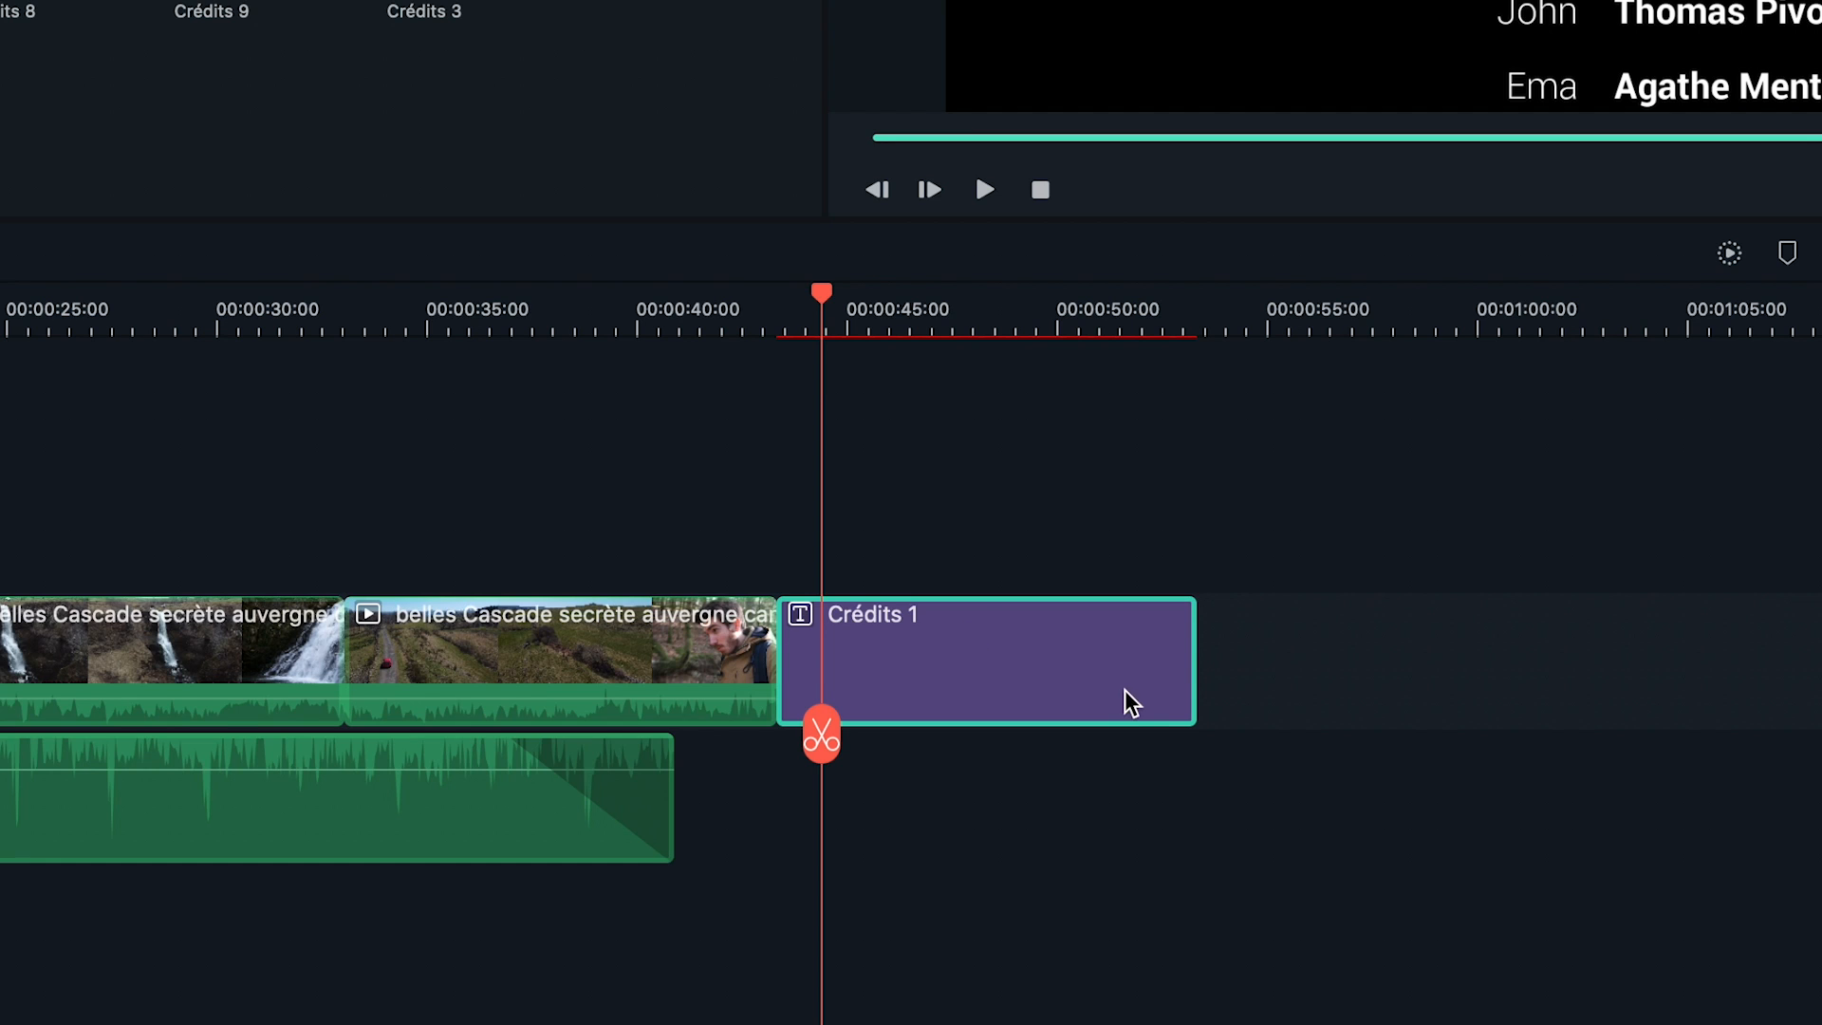
Lengthen Crédits 1 to about 11 seconds, replay the credits, then delete the title.
left_click_drag(1191, 663, 1477, 663)
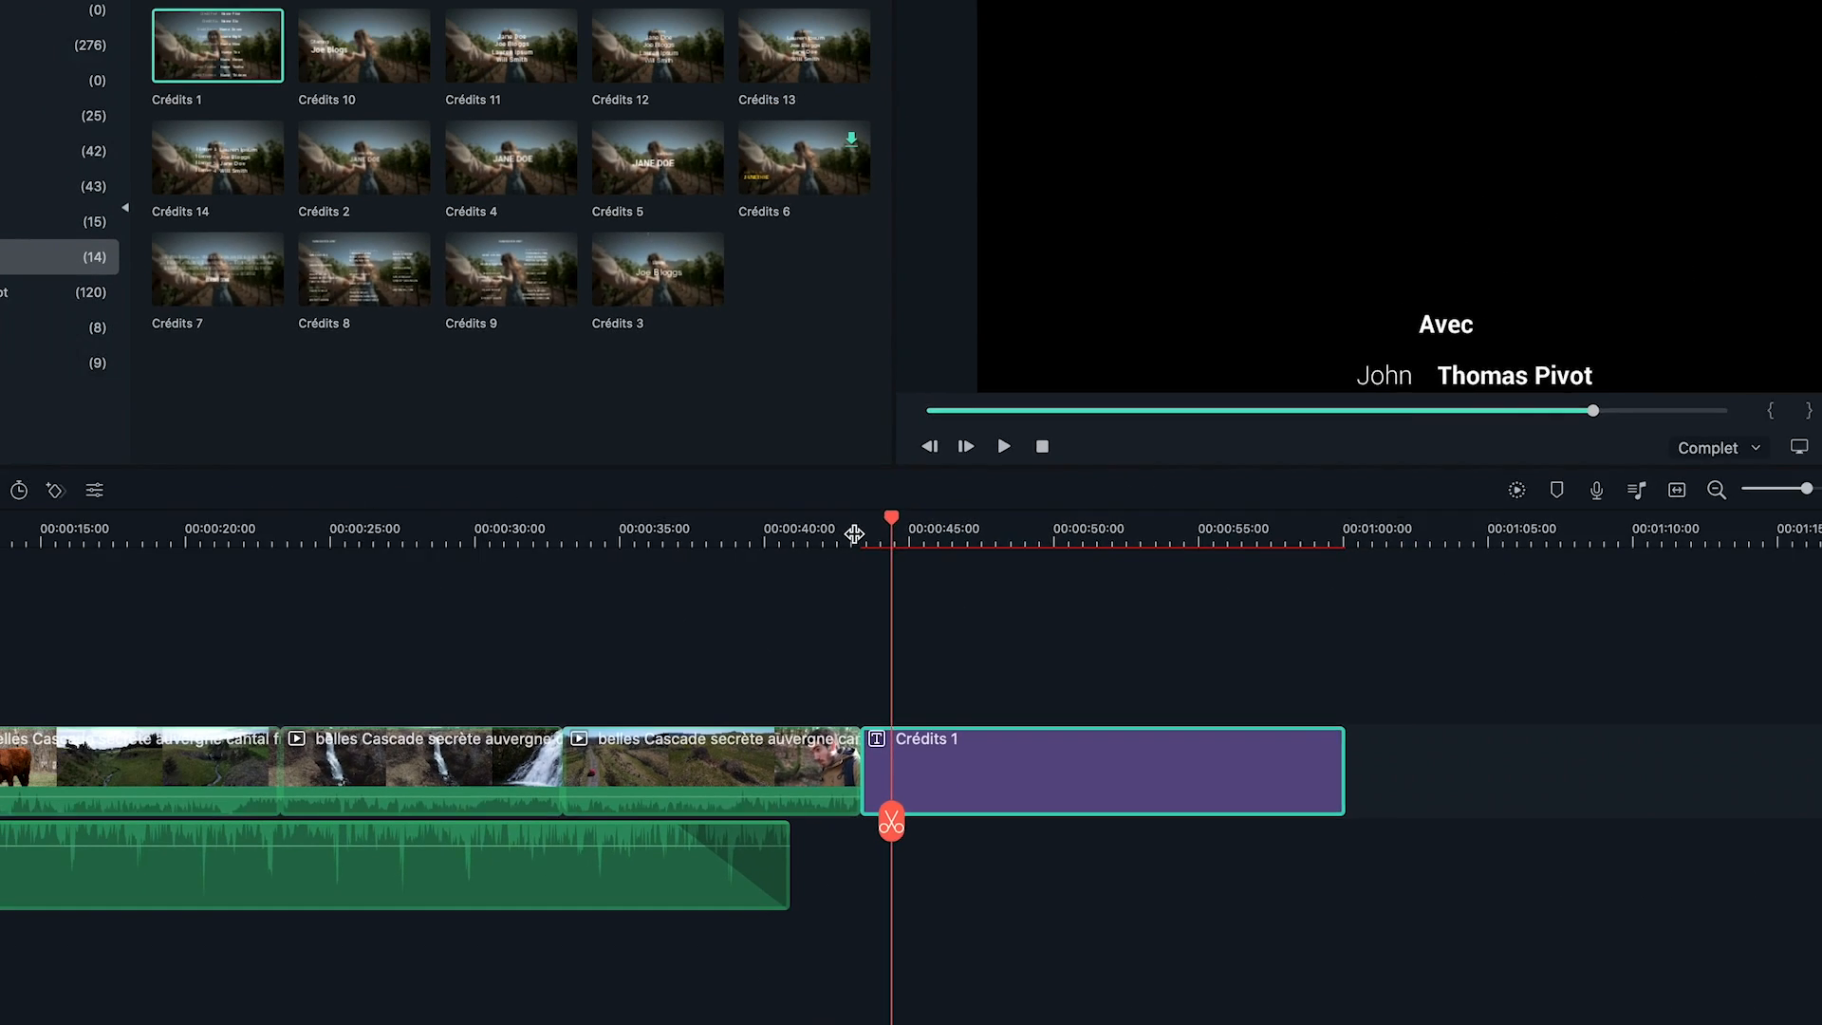
left_click(771, 328)
key("space")
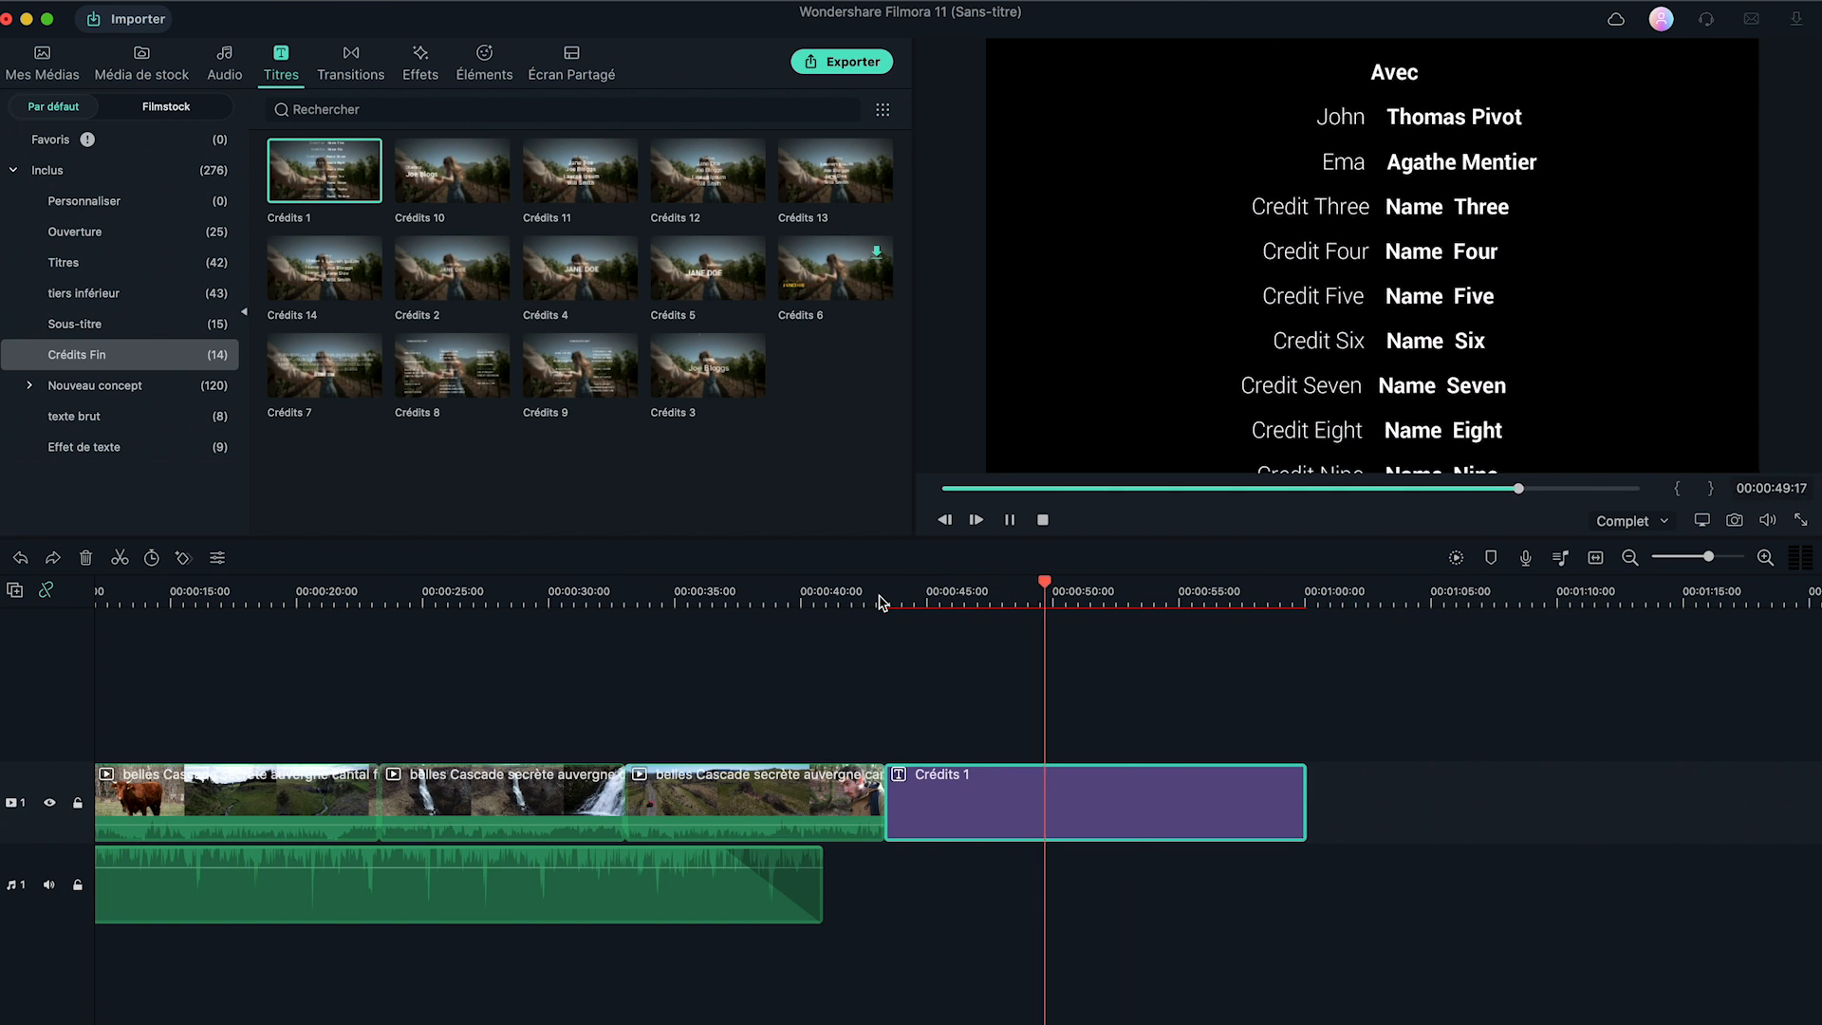
left_click(901, 601)
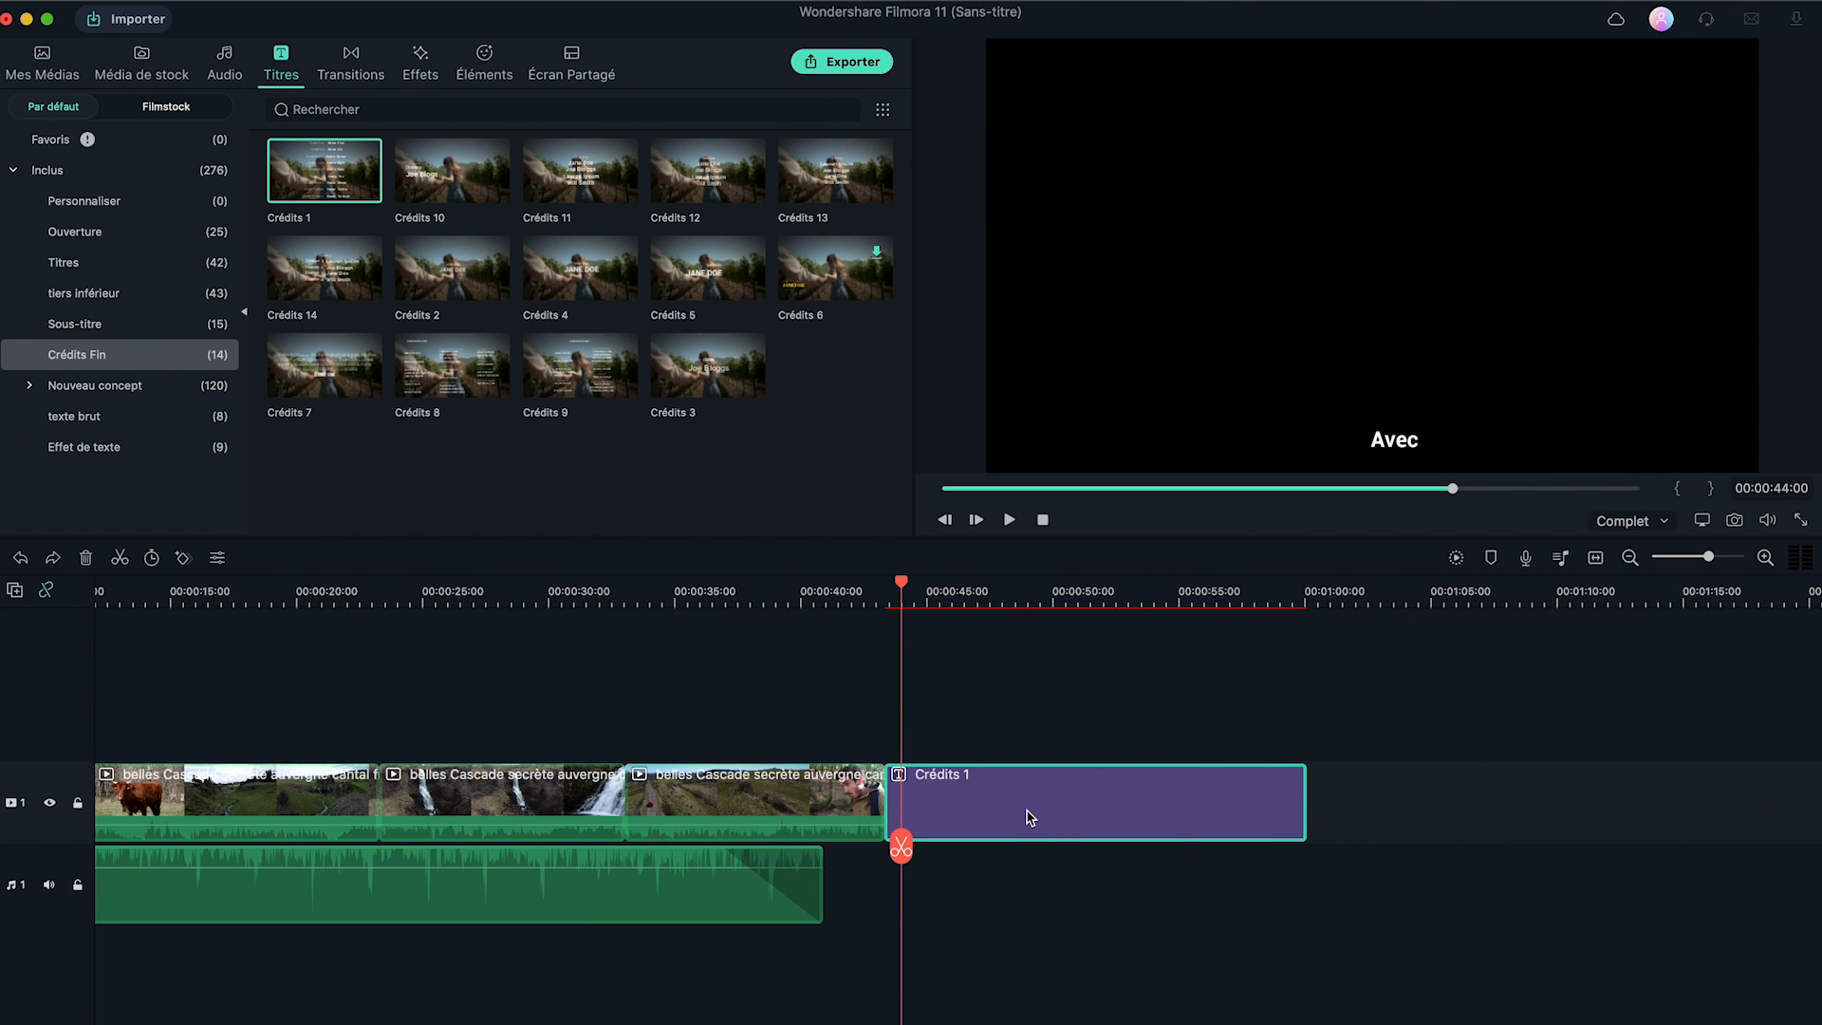
key("Delete")
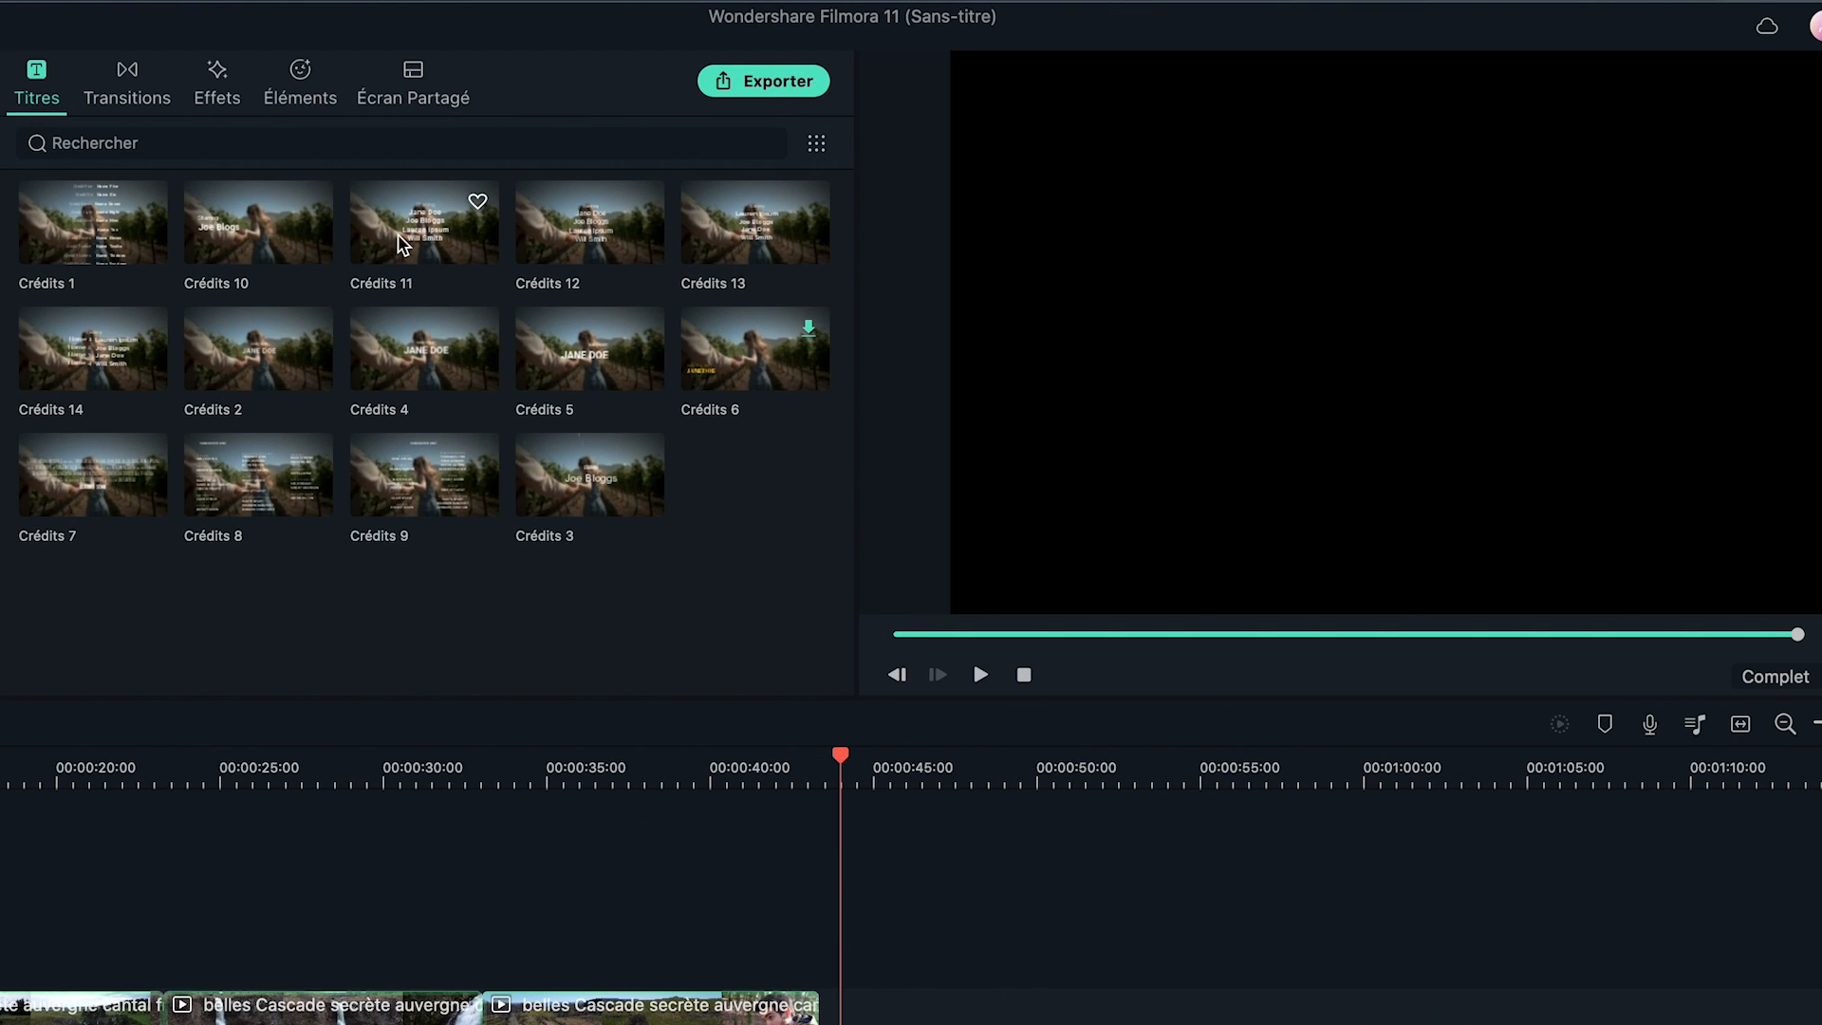
Preview Crédits 11 and 12, then add Crédits 13 after the clips, play it and delete it.
left_click(401, 245)
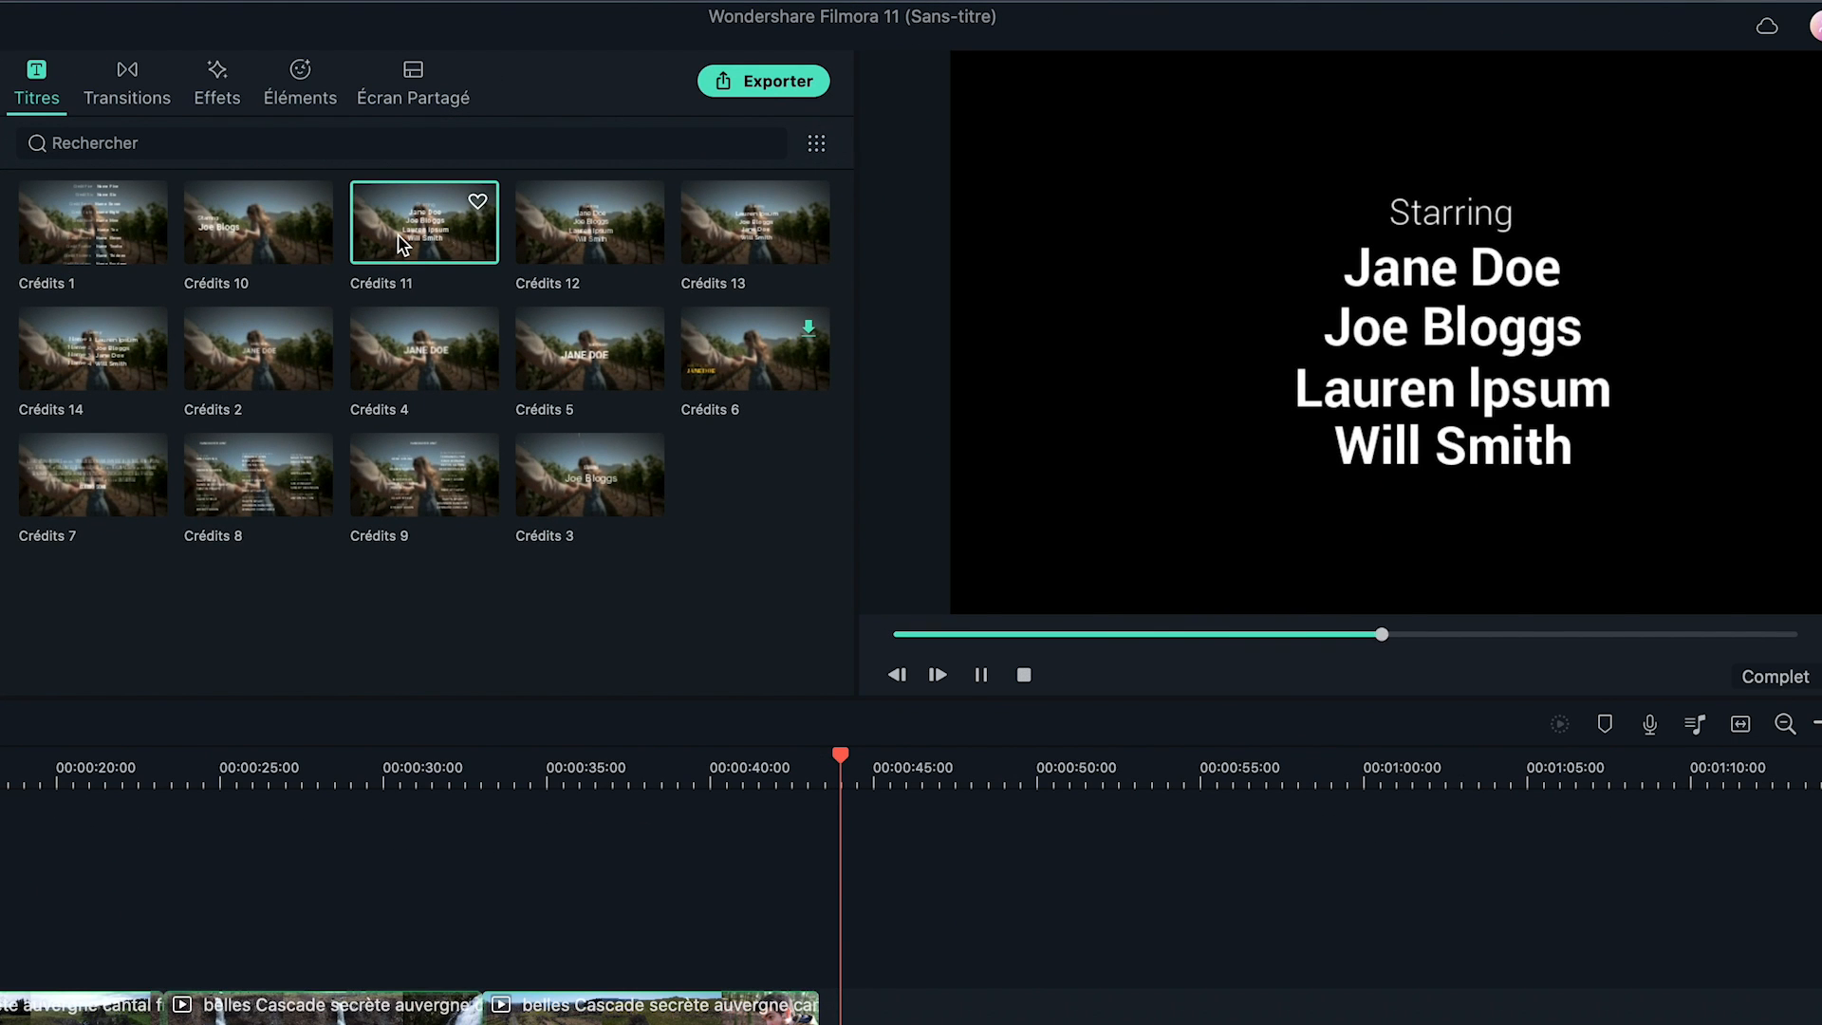
left_click(568, 254)
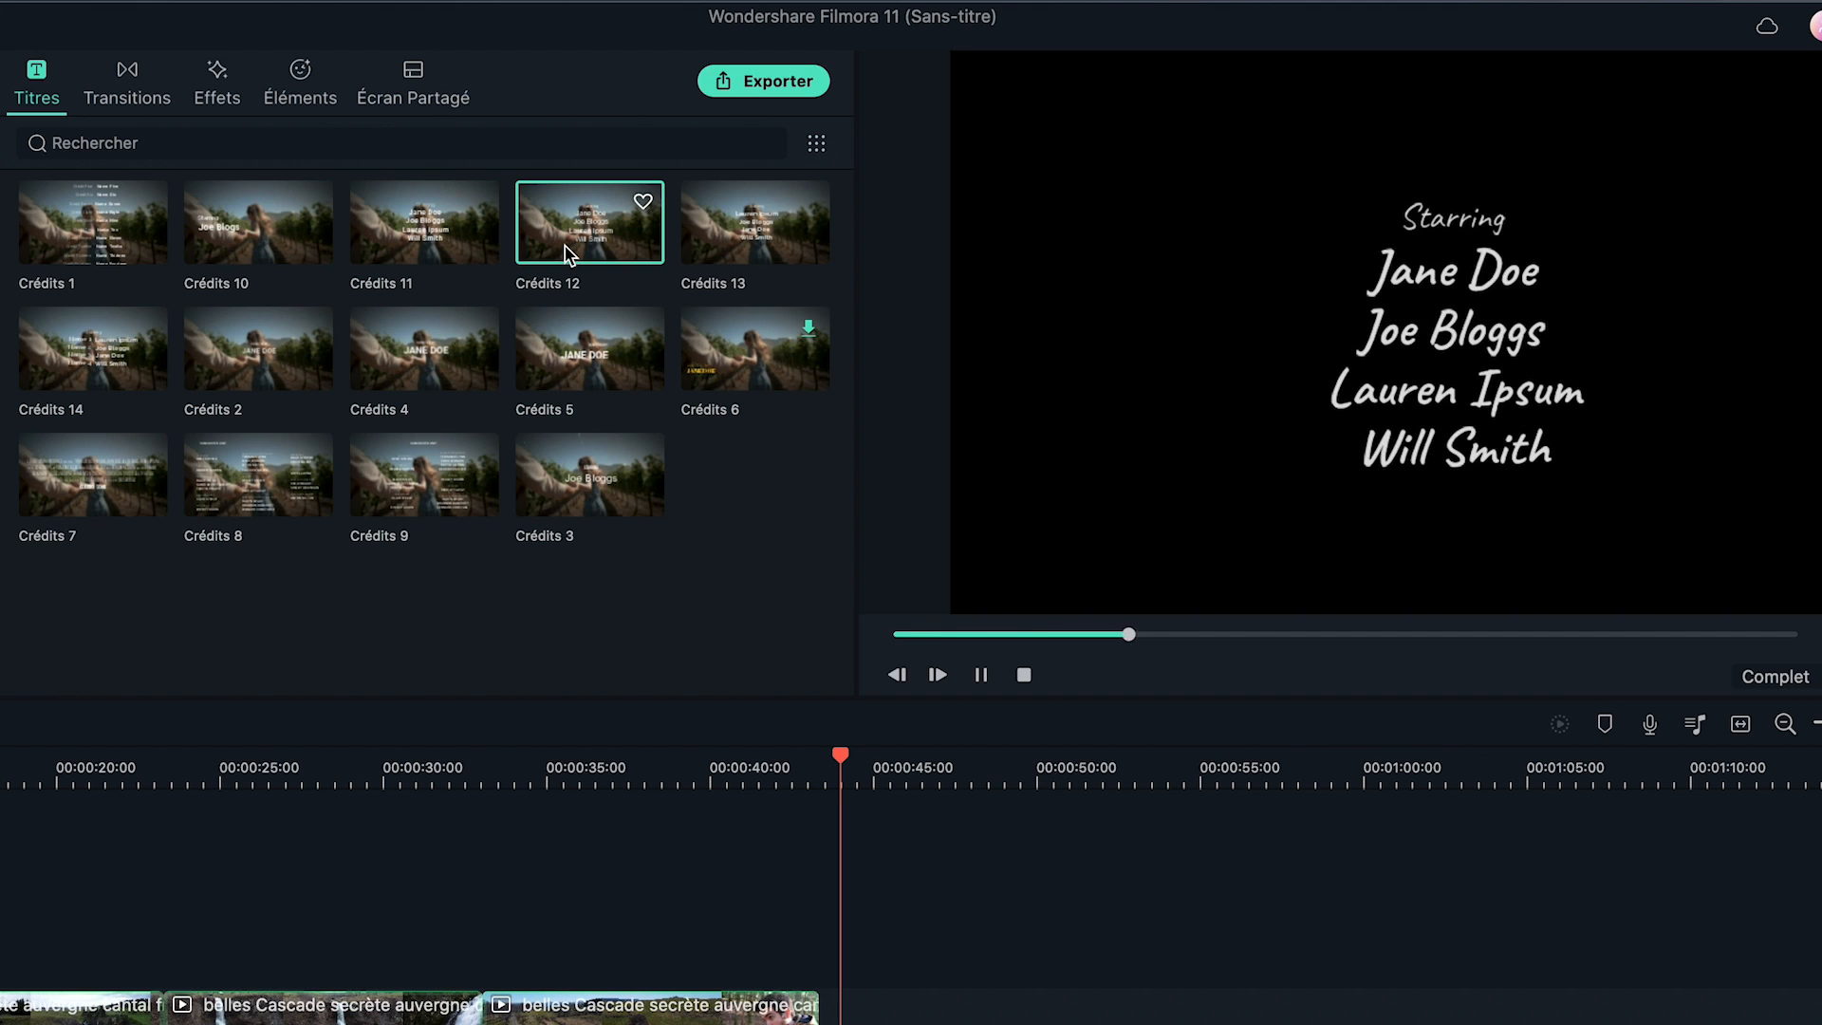
left_click_drag(726, 249, 816, 784)
key("space")
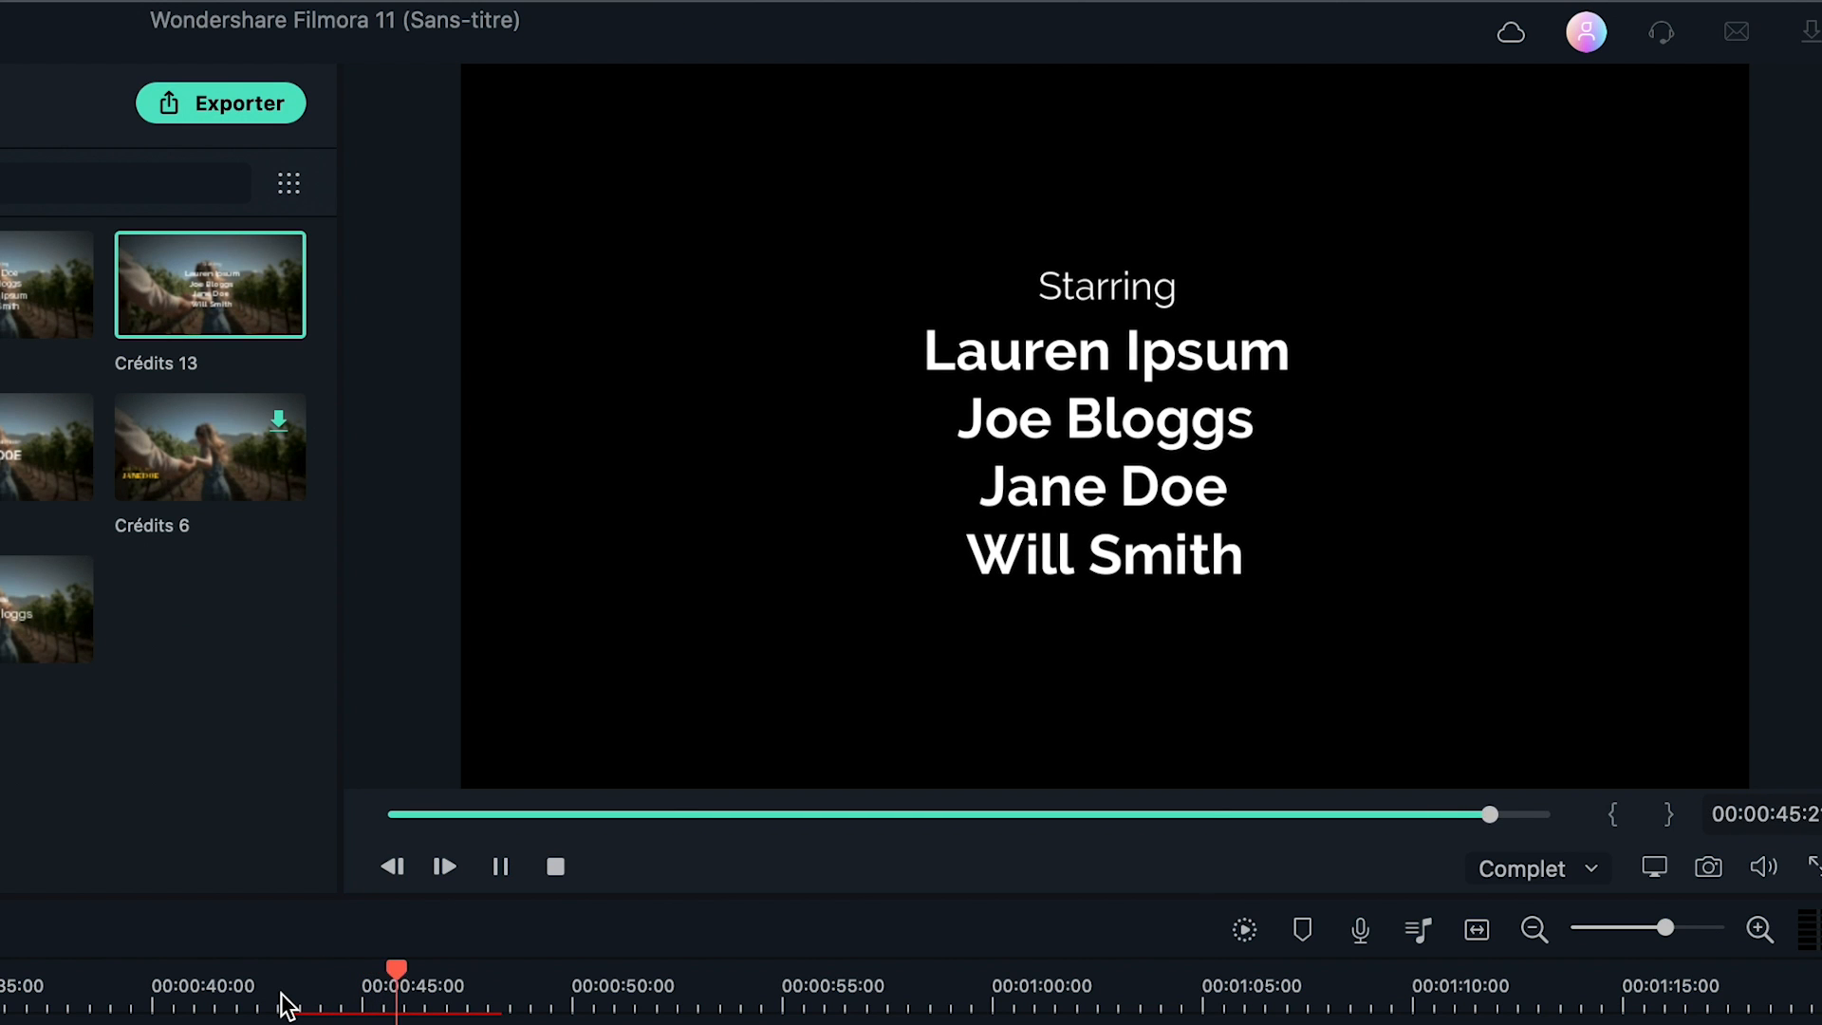
key("space")
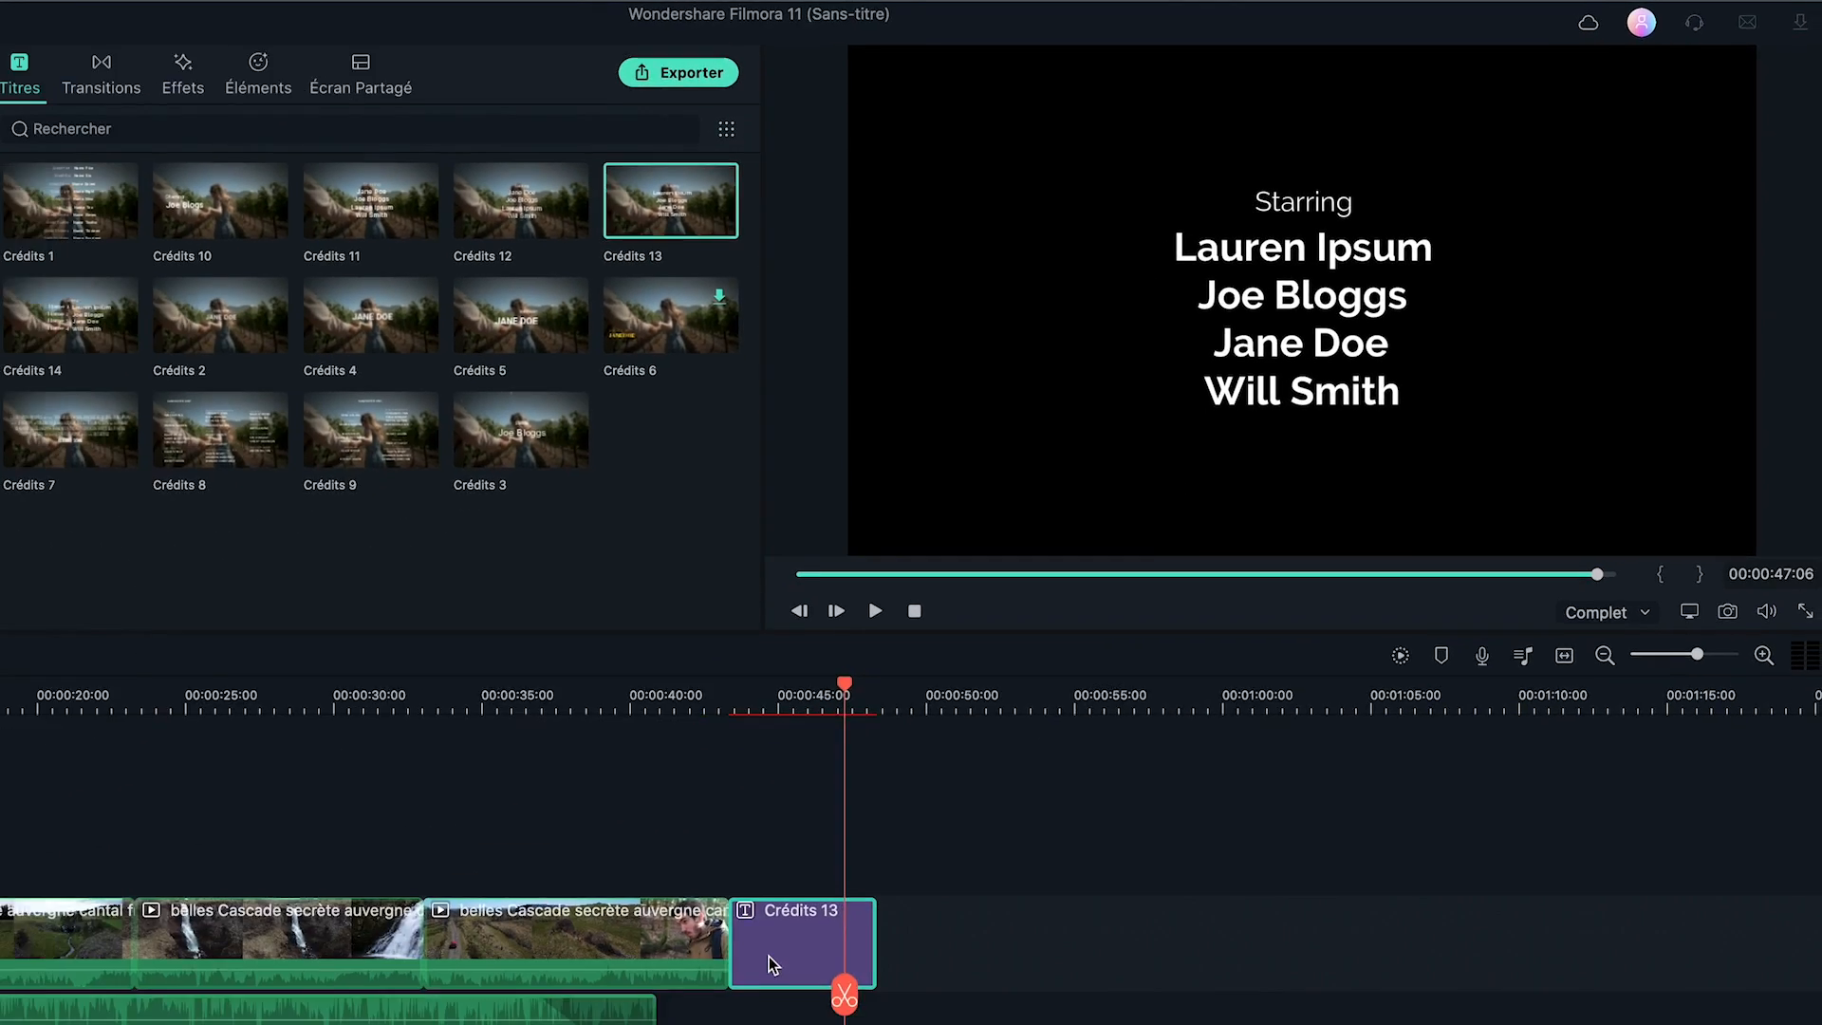
key("Delete")
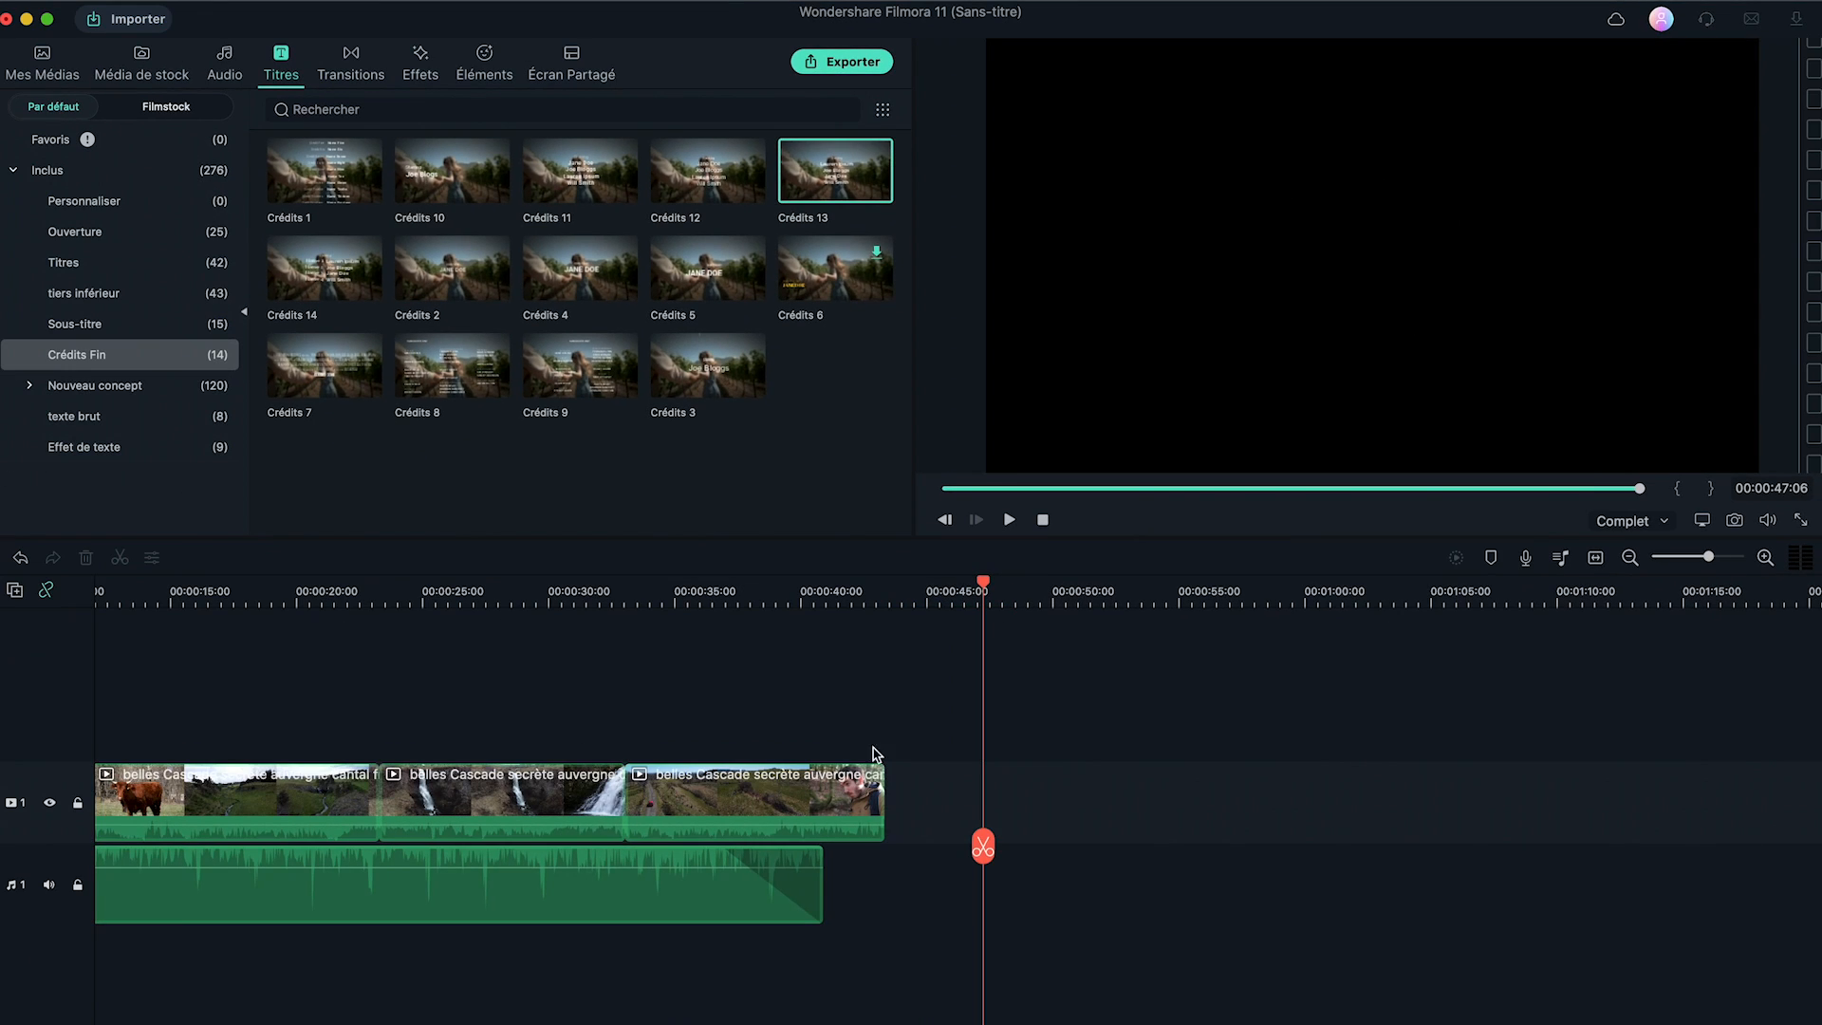
left_click(736, 500)
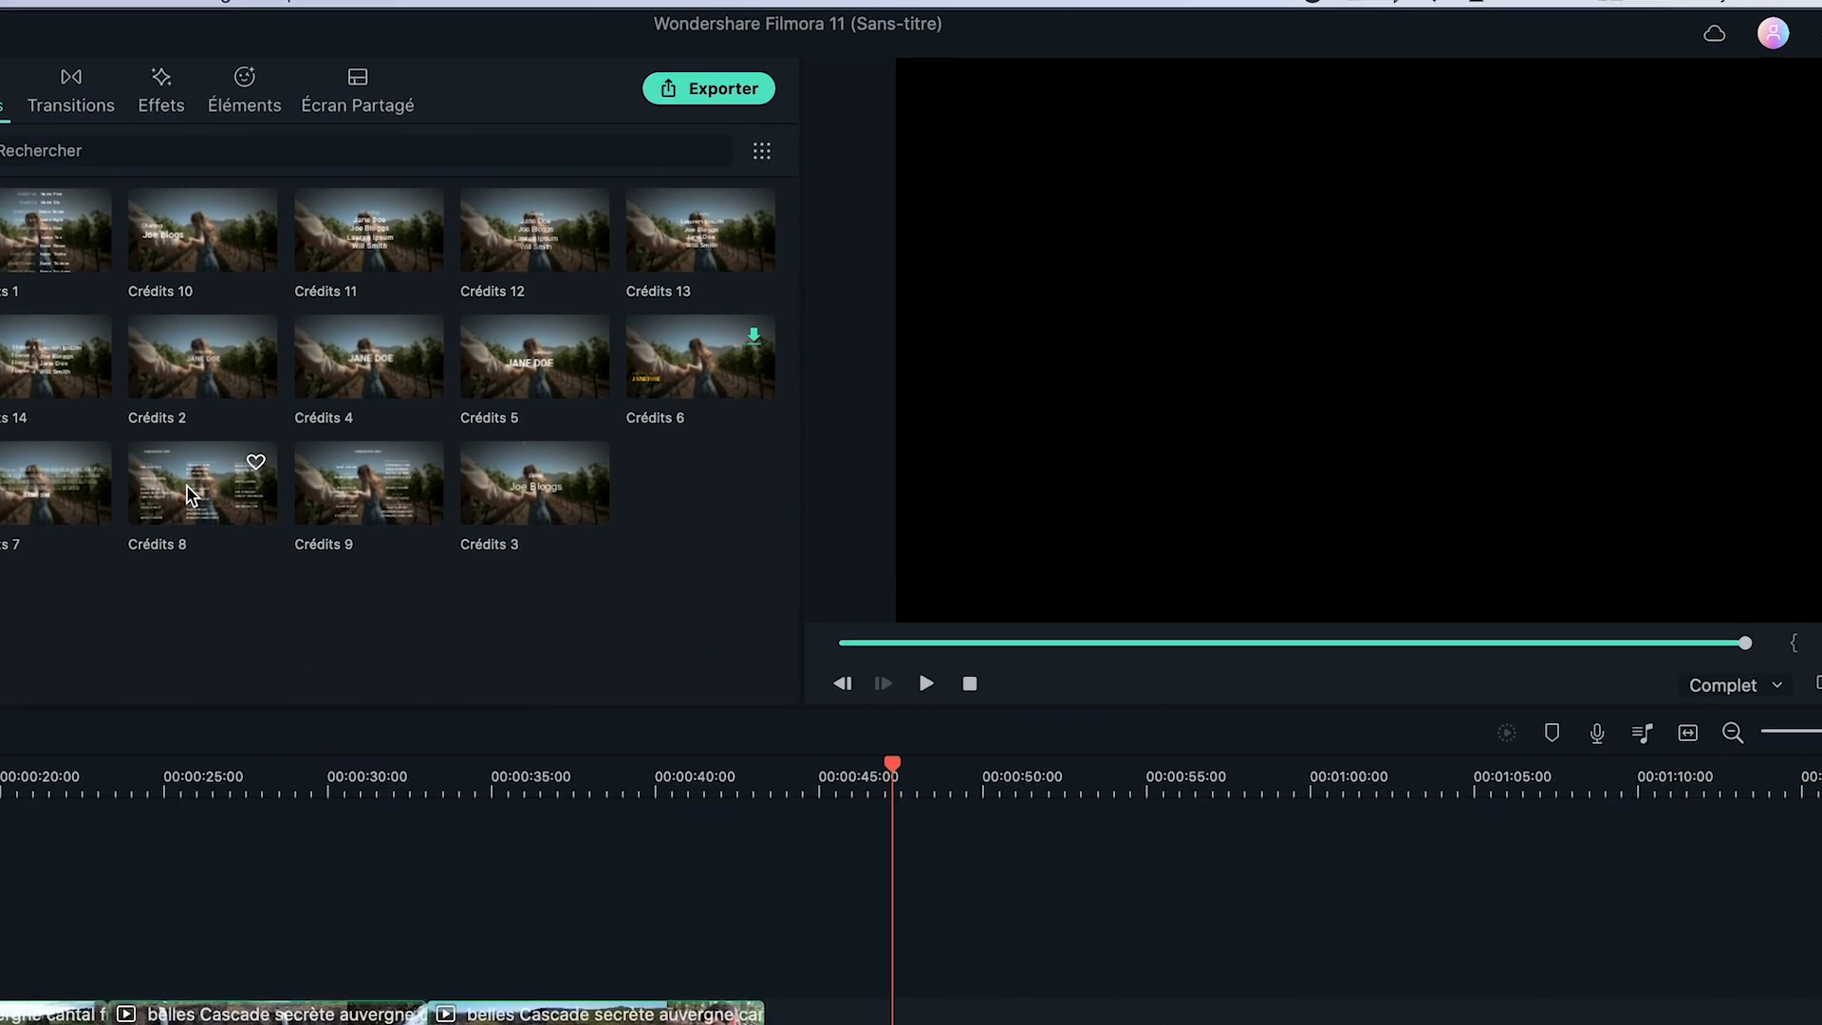
Preview the Crédits 8 style, pause it, and delete it from the timeline.
left_click(440, 373)
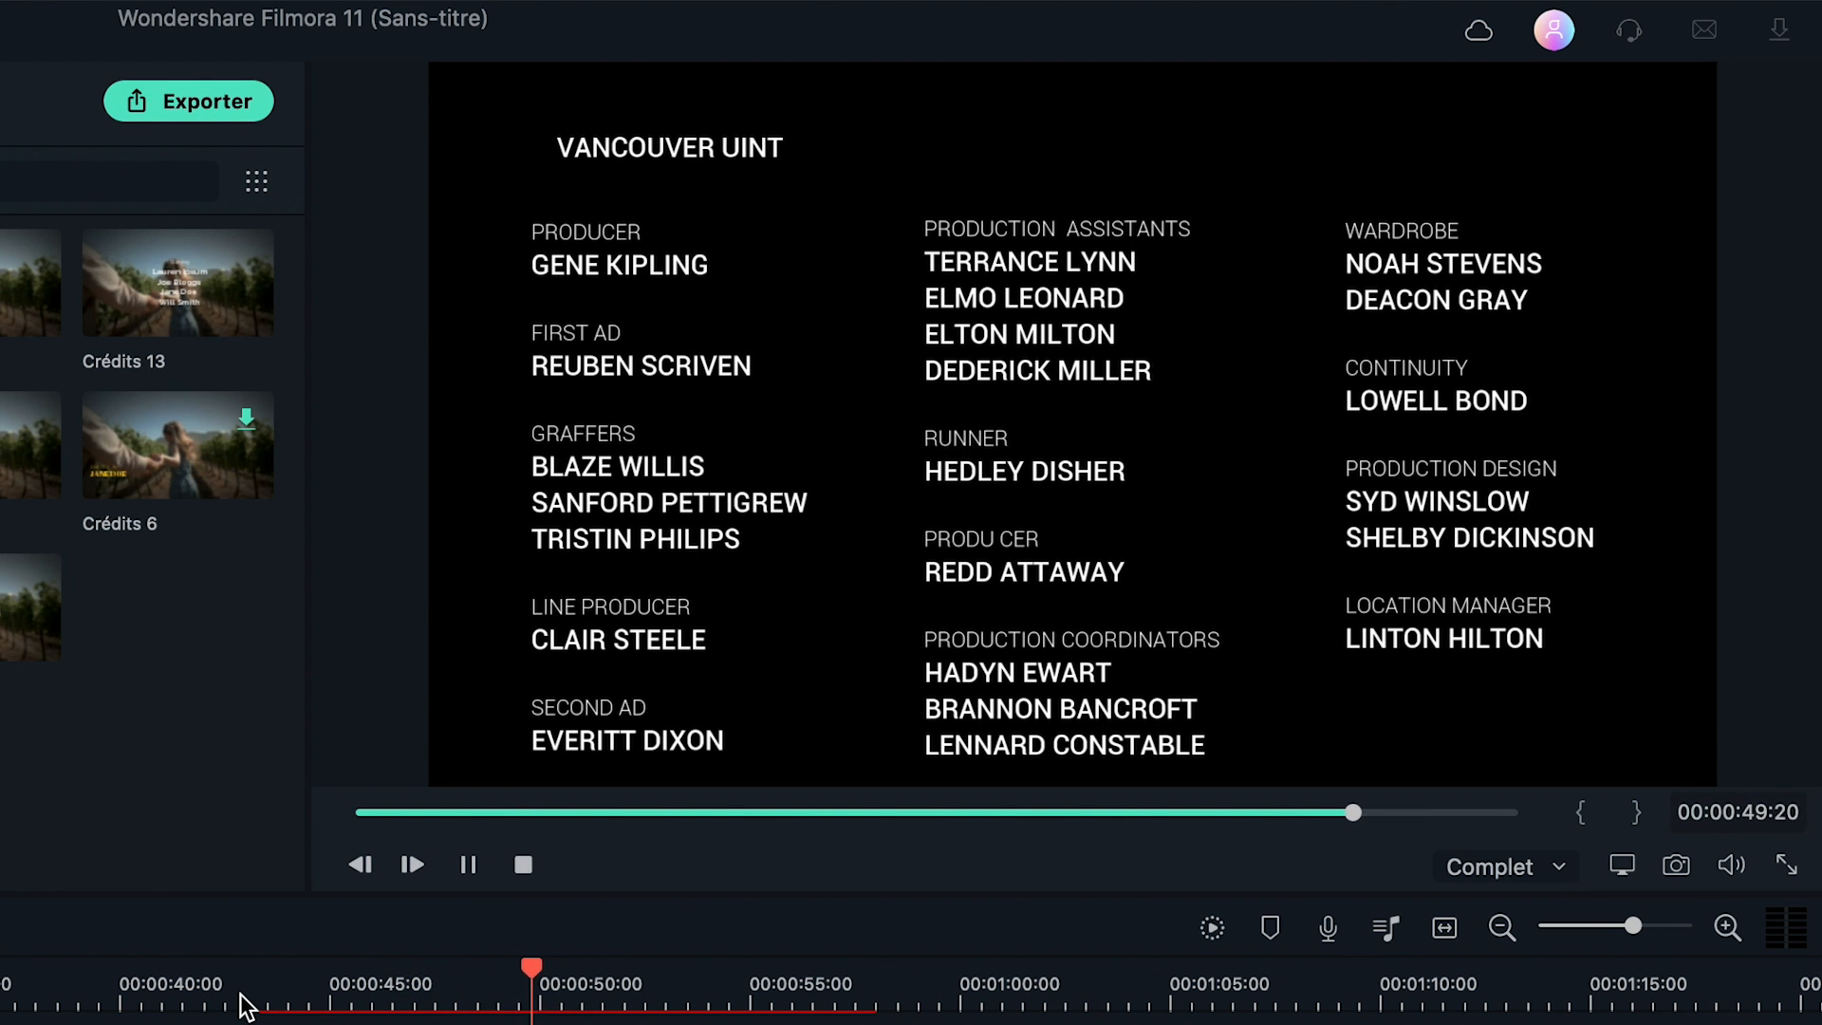
key("space")
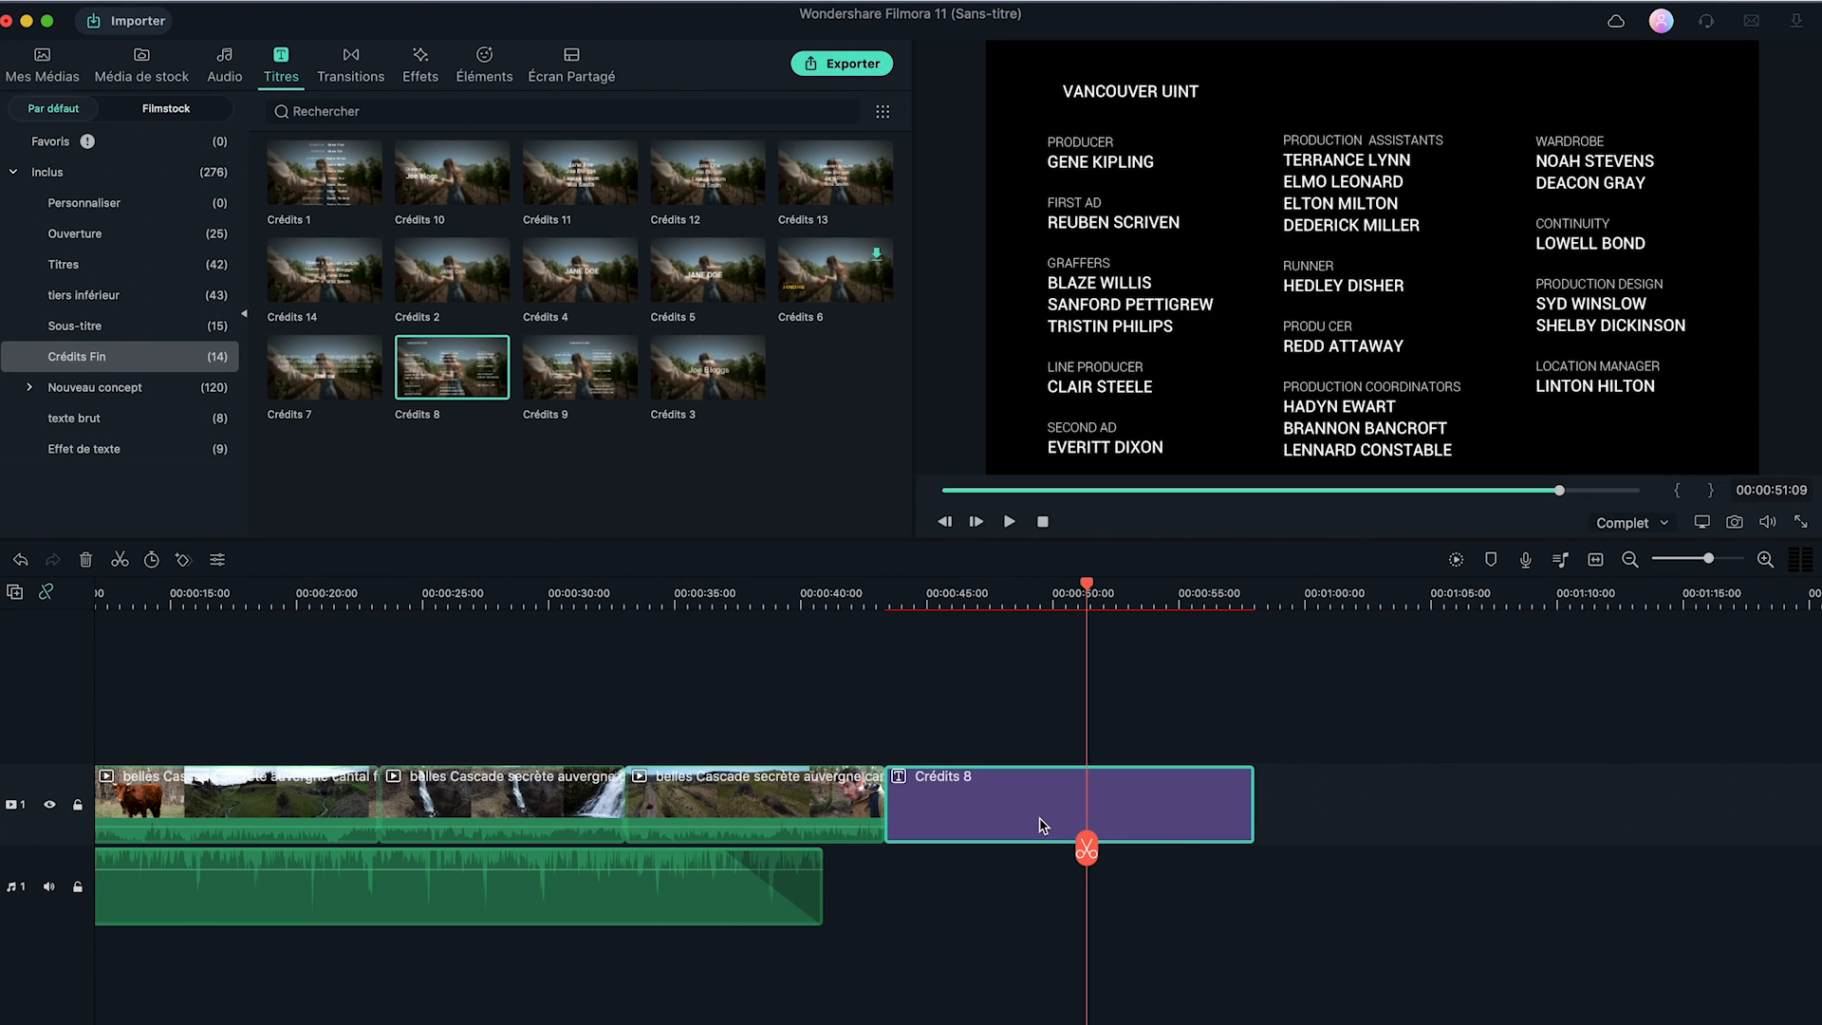
key("Delete")
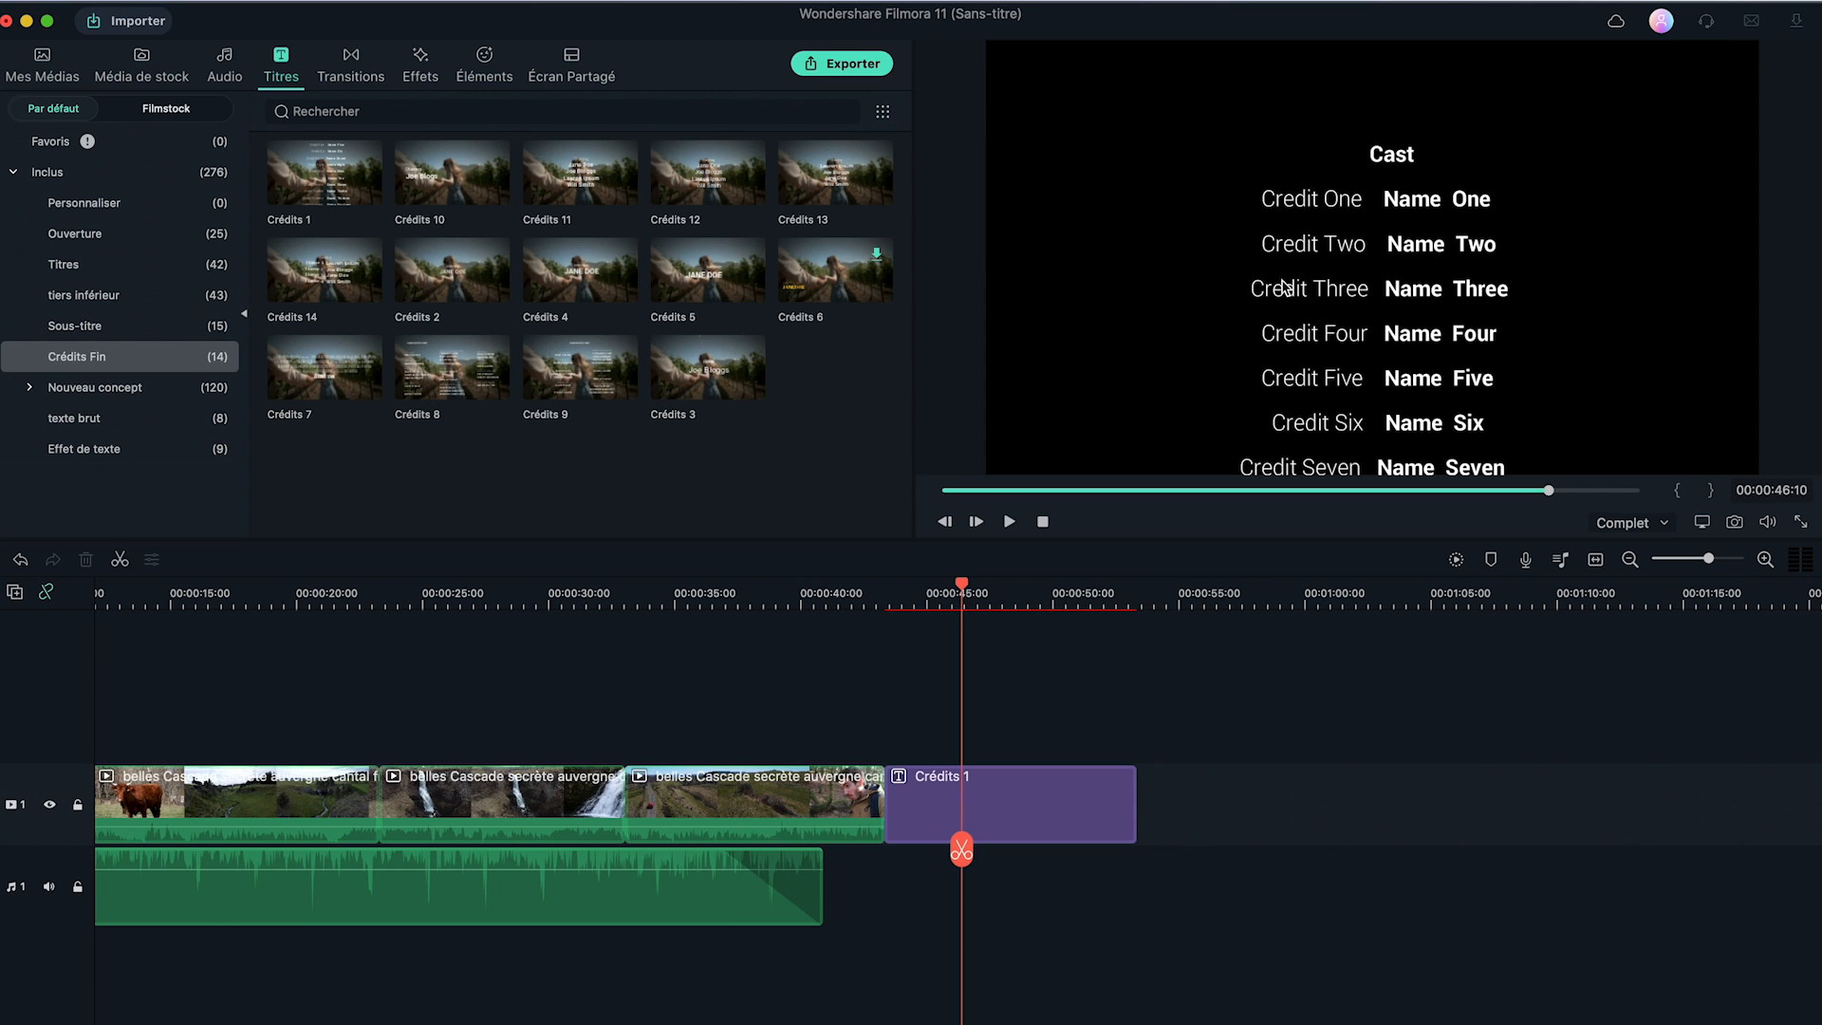
Place Crédits 2 right after the nature clips and slide Crédits 1 up behind it.
left_click_drag(944, 821, 1144, 820)
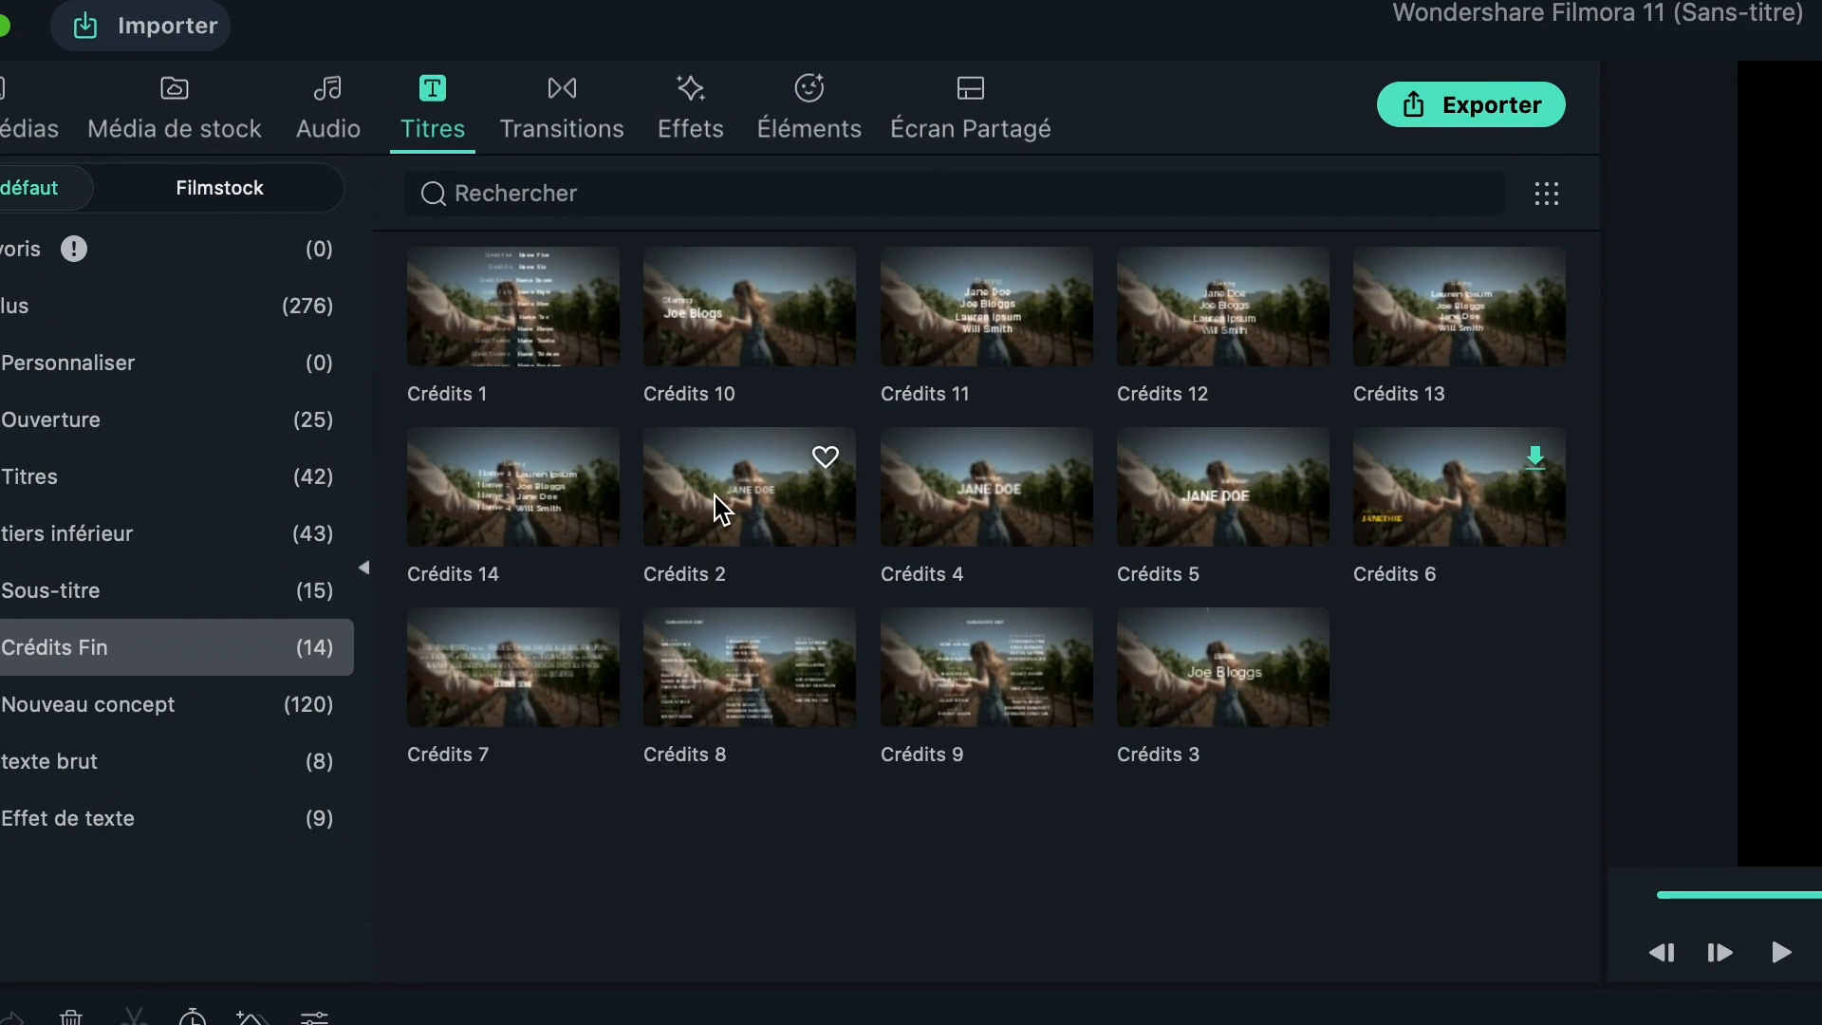
left_click(436, 285)
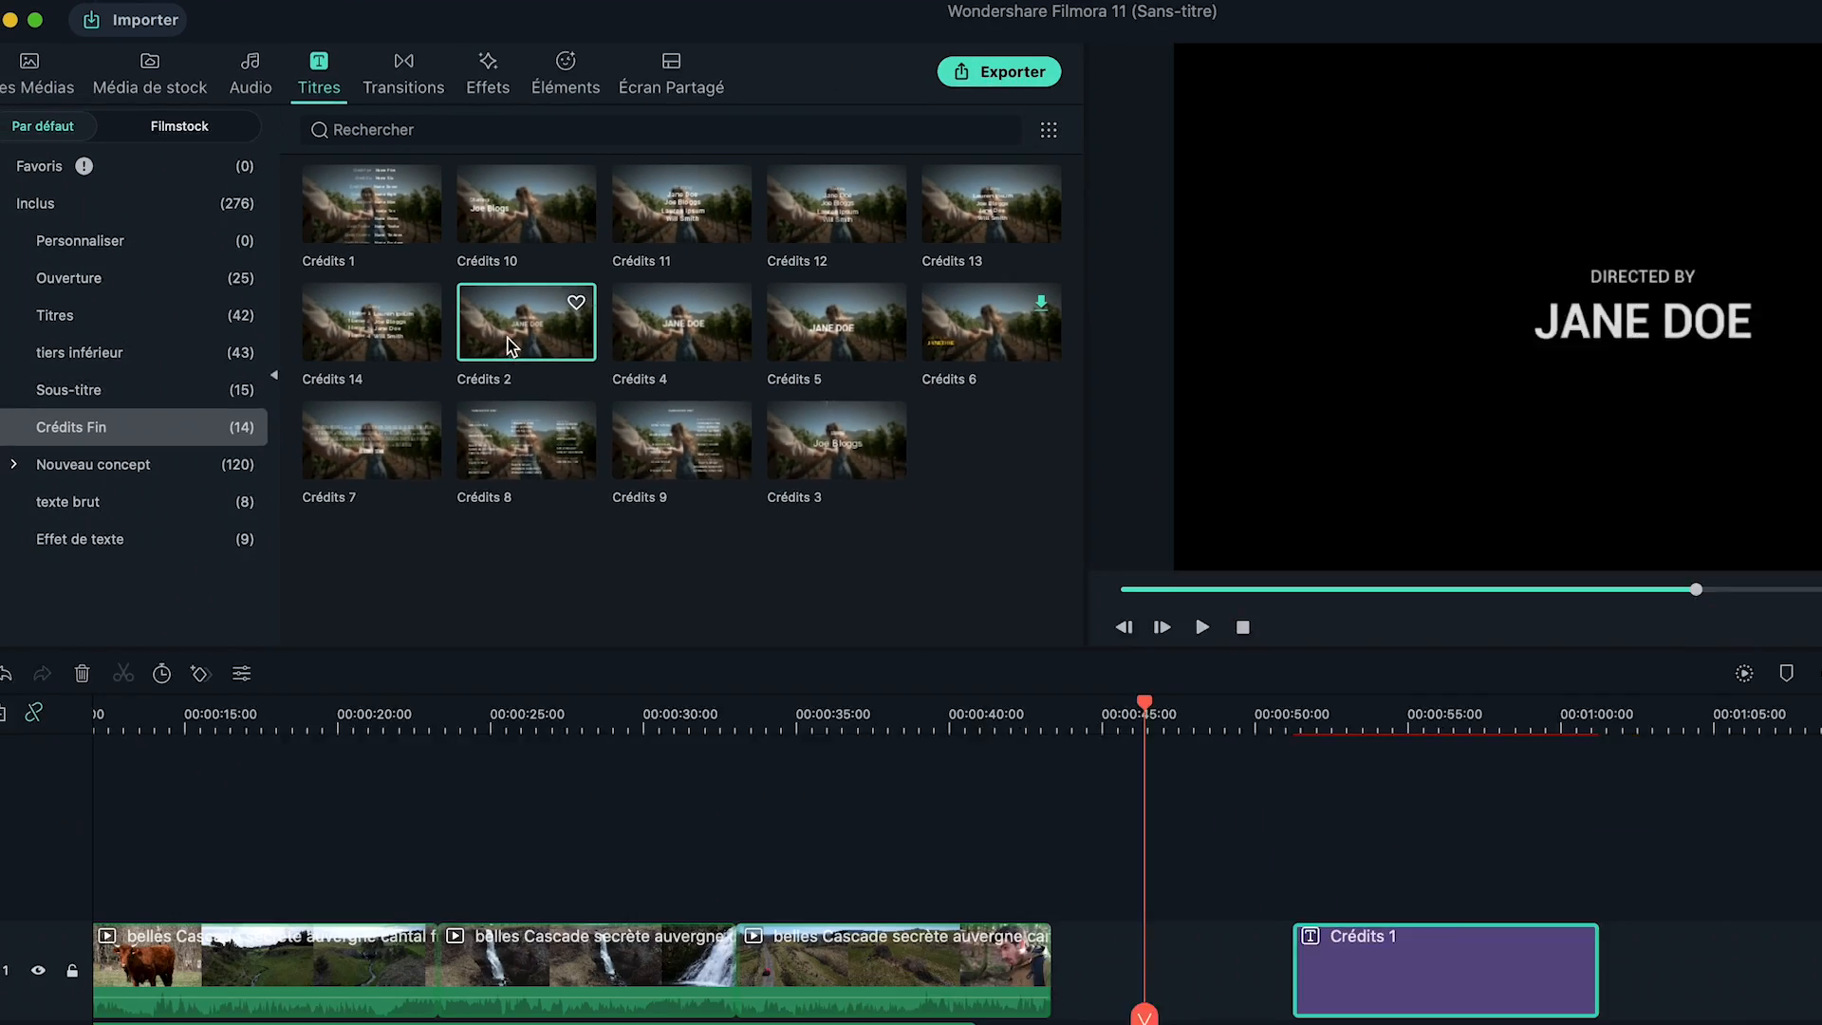
left_click_drag(507, 345, 1064, 949)
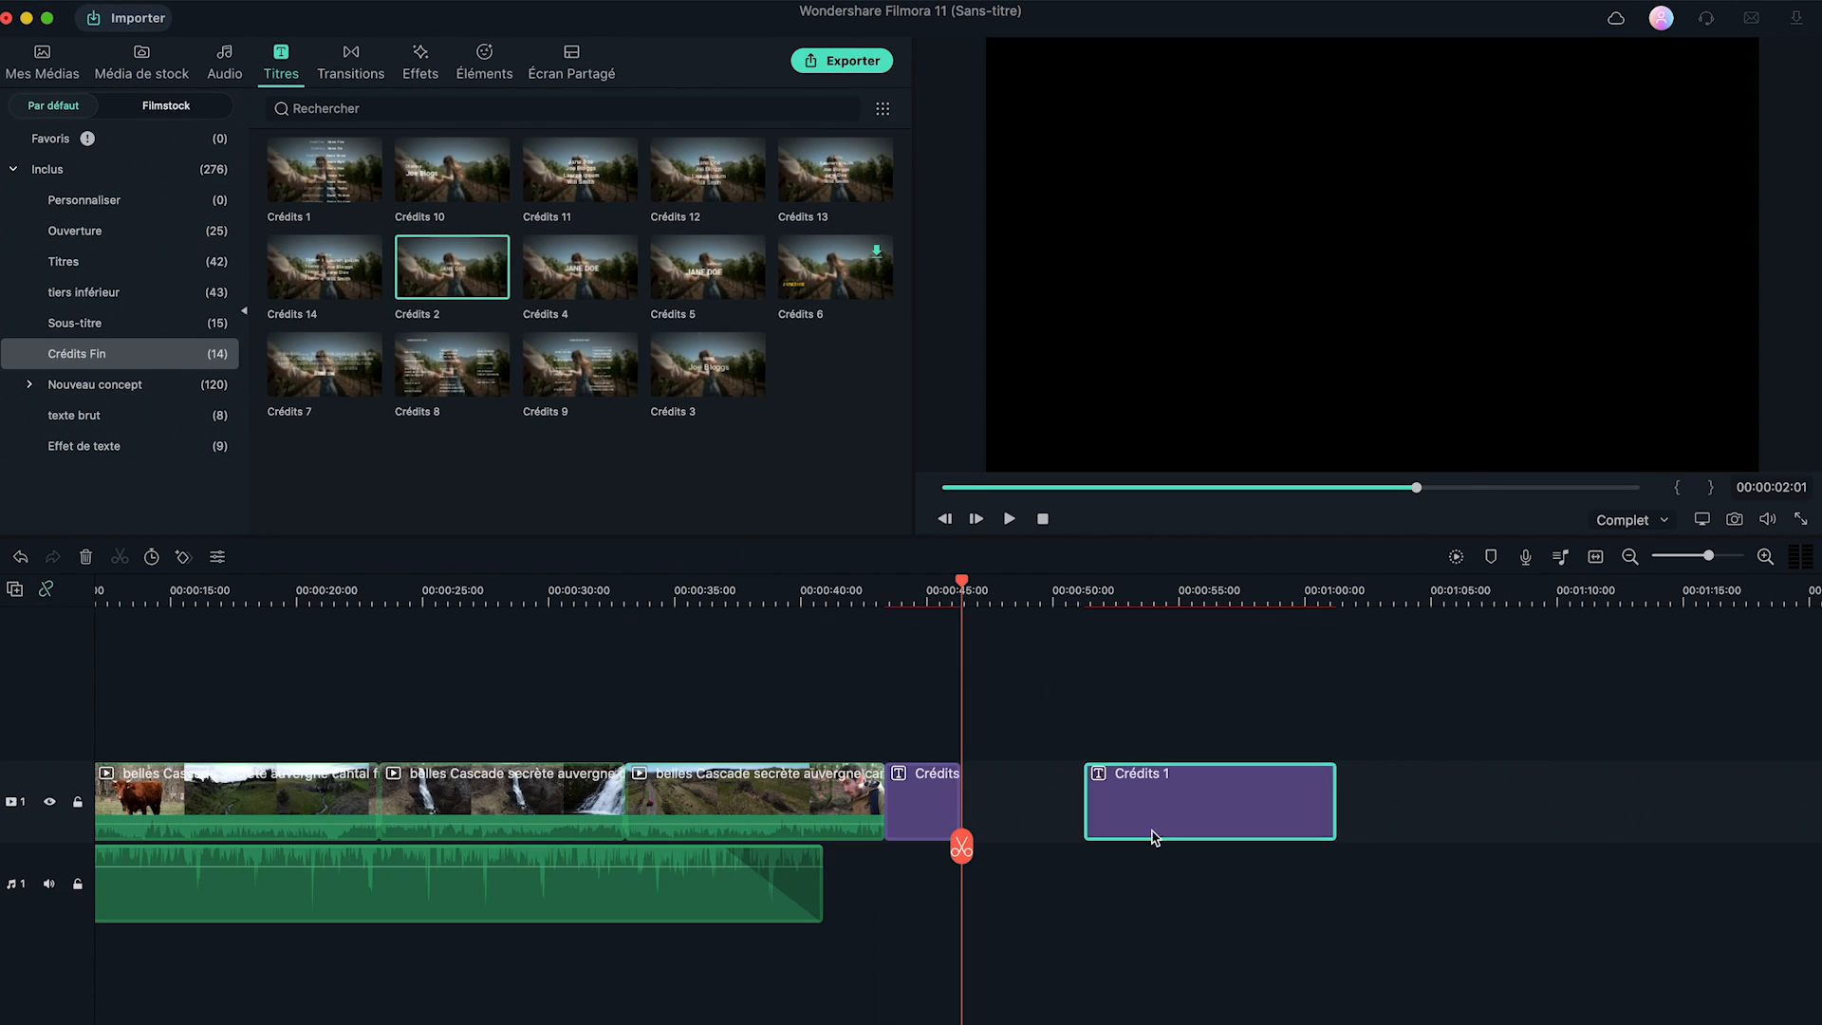
left_click_drag(1379, 1008, 1229, 997)
Play the new title sequence from before the titles and open Crédits 2 for text editing.
left_click(1050, 721)
key("space")
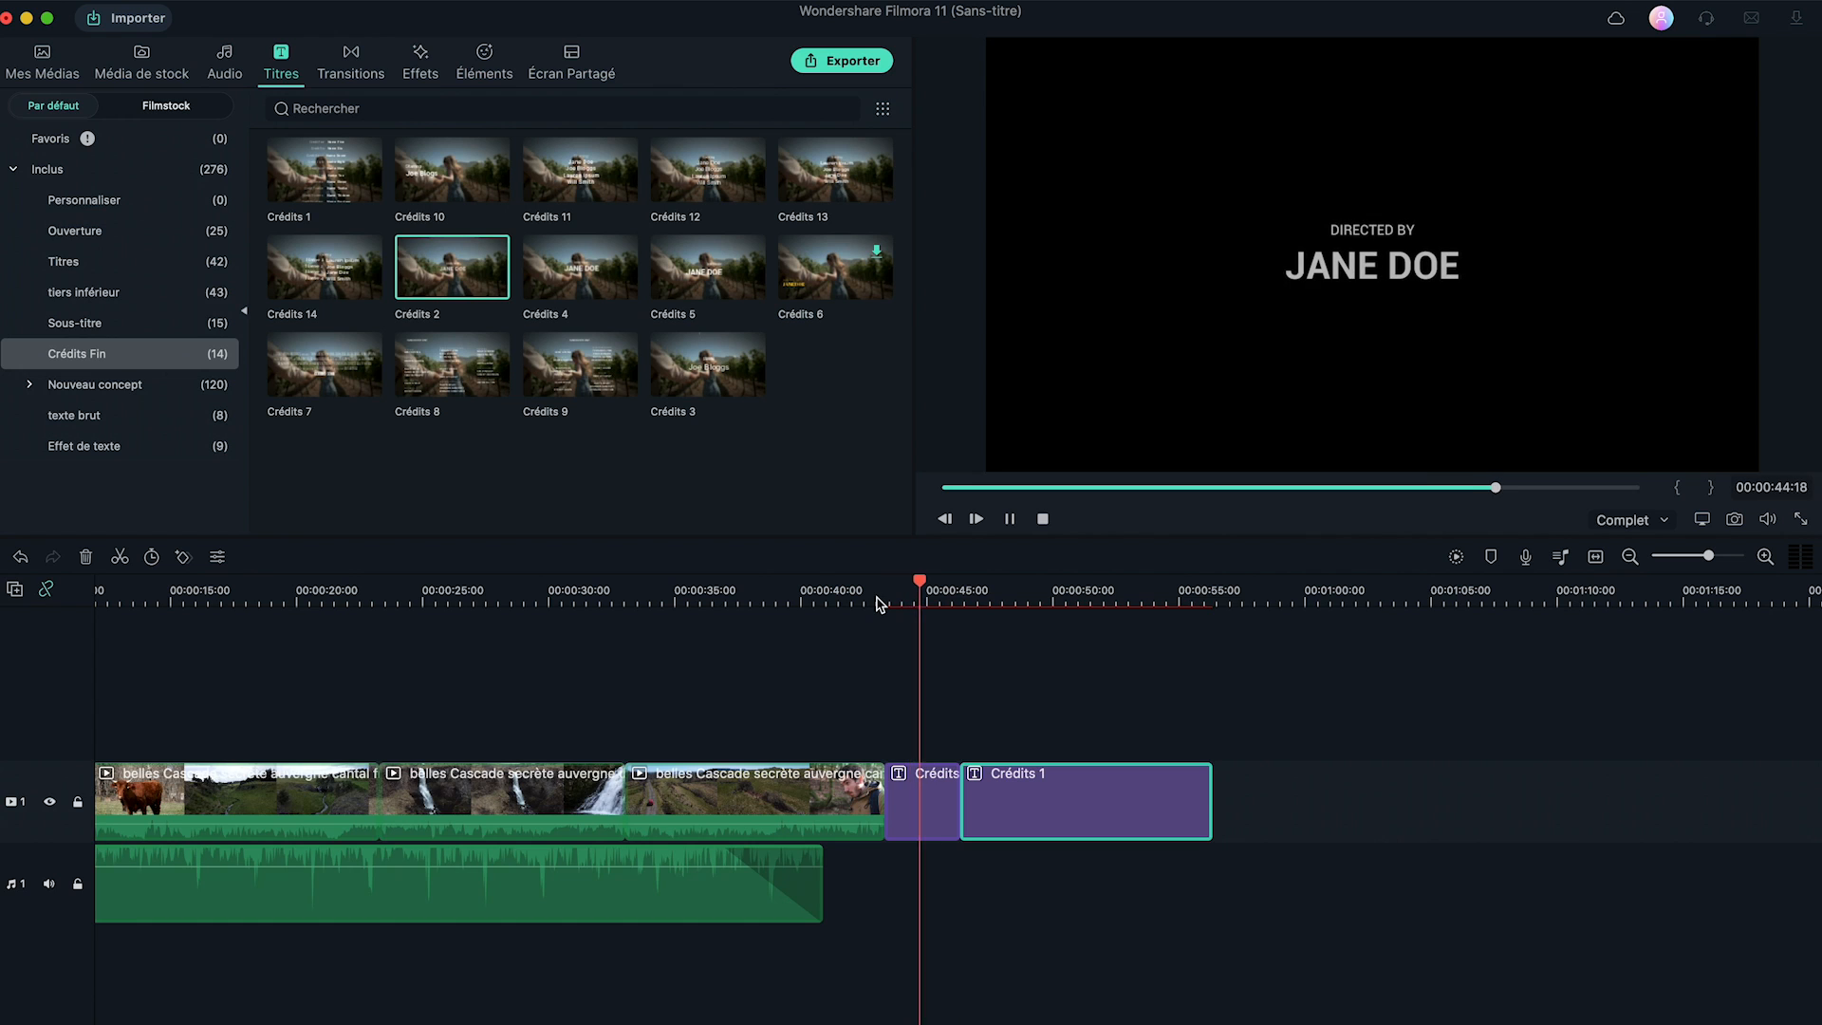
double_click(916, 807)
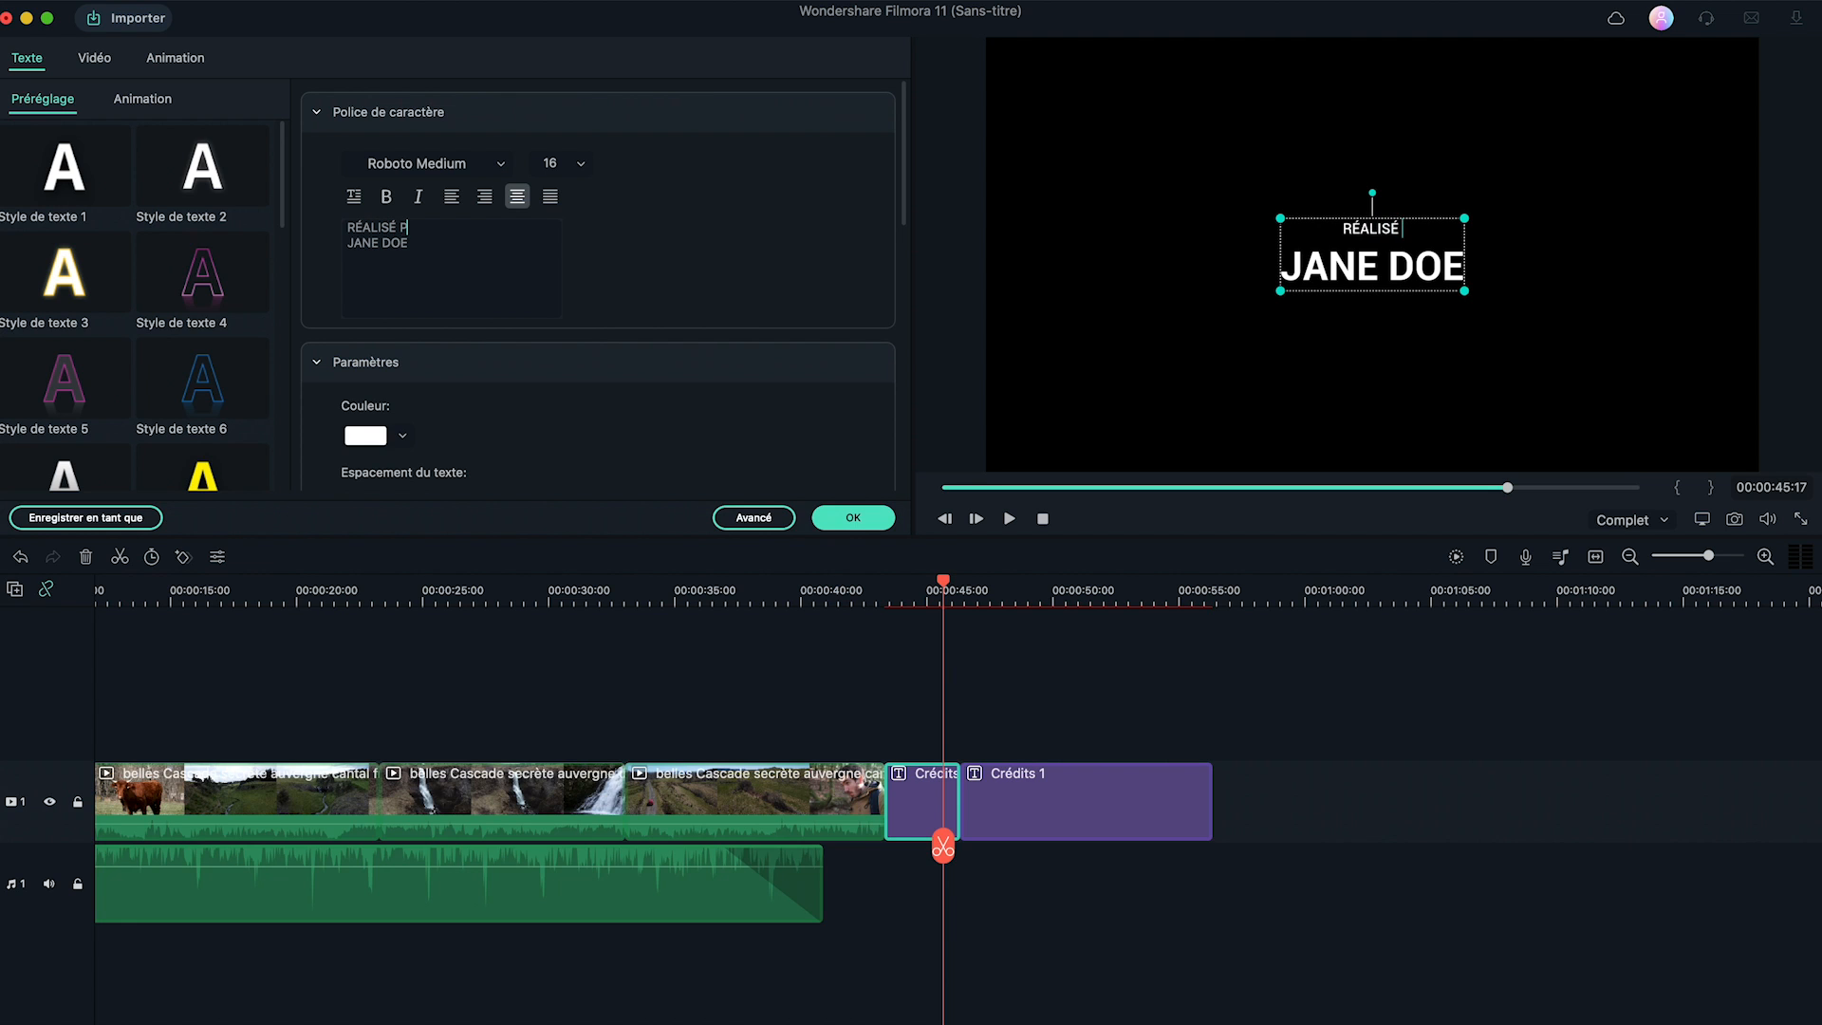
Change the title's name line to FILMORA so it reads RÉALISÉ PAR FILMORA.
triple_click(410, 243)
type("FILMOR")
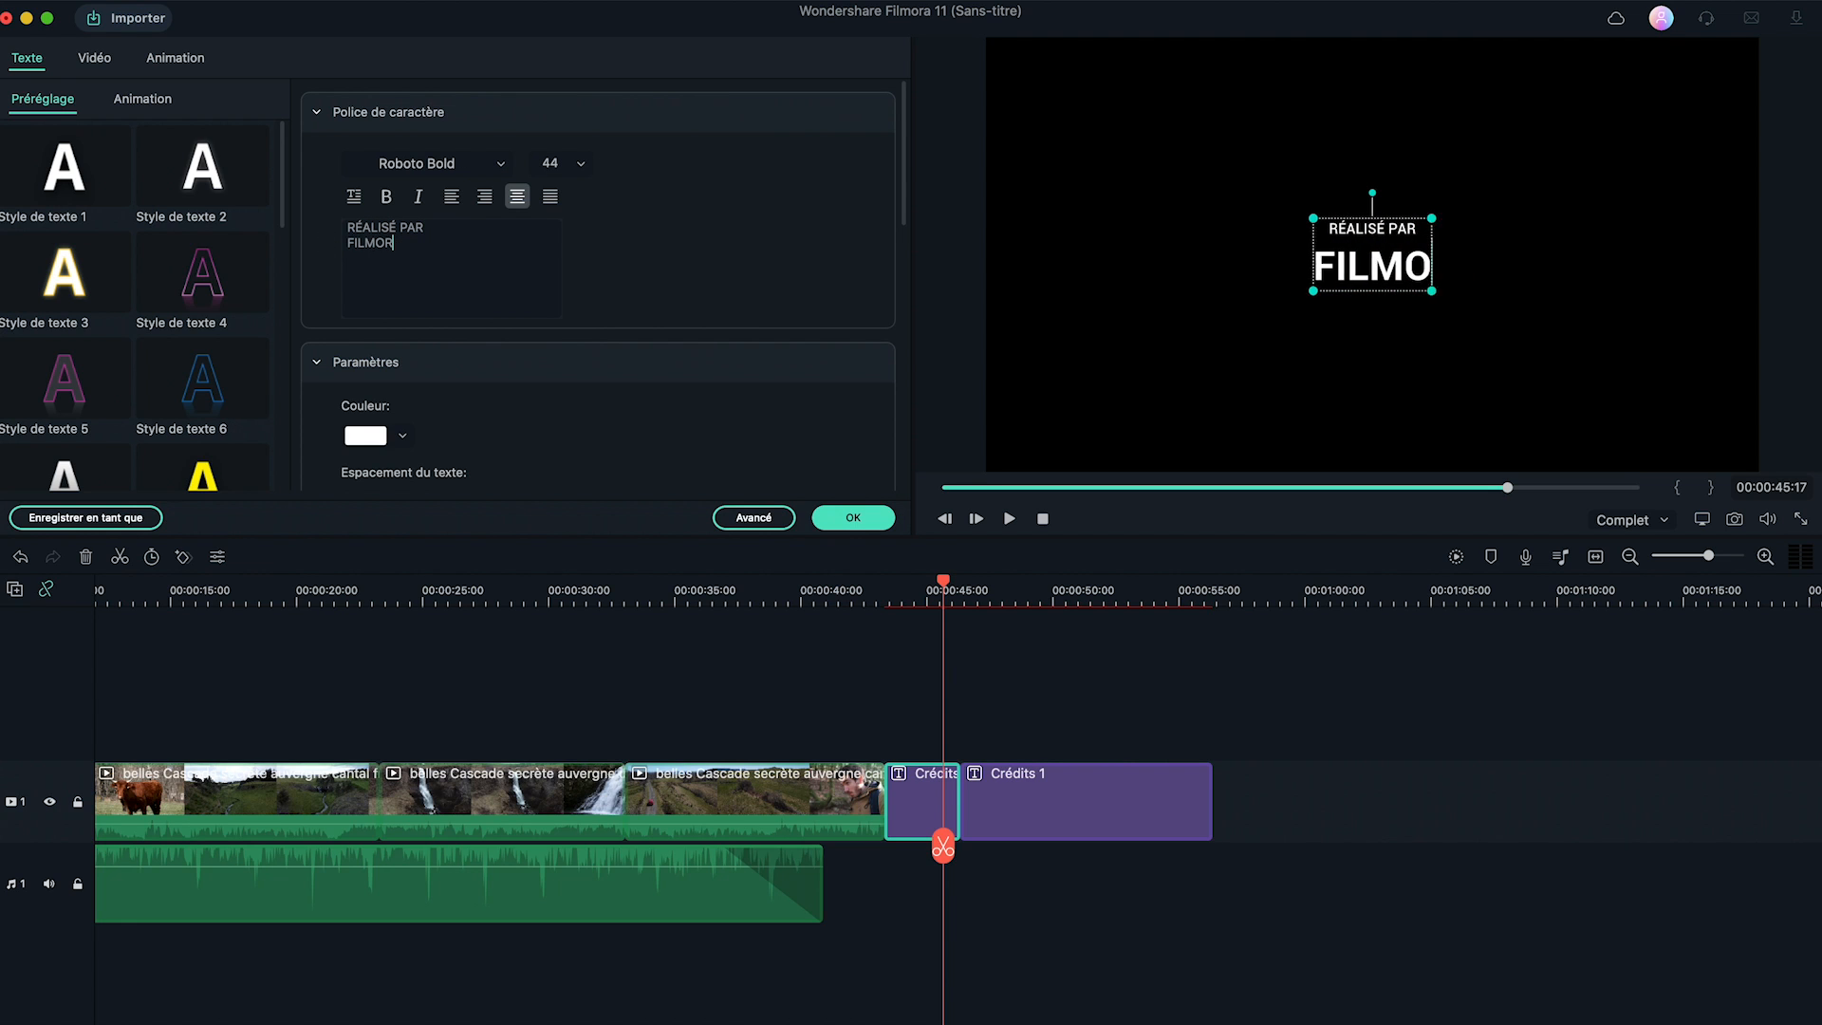
left_click(847, 521)
Duplicate the edited title clip, keeping Crédits 1 directly behind the copy.
left_click(927, 805)
mouse_move(1025, 816)
left_mouse_down()
mouse_move(1190, 812)
mouse_move(1000, 817)
left_mouse_up()
key("super+c")
key("super+v")
left_click_drag(1158, 812, 1068, 811)
Change the duplicate's name line to WONDERSHARE and play the finished end credits.
left_click(989, 600)
double_click(991, 805)
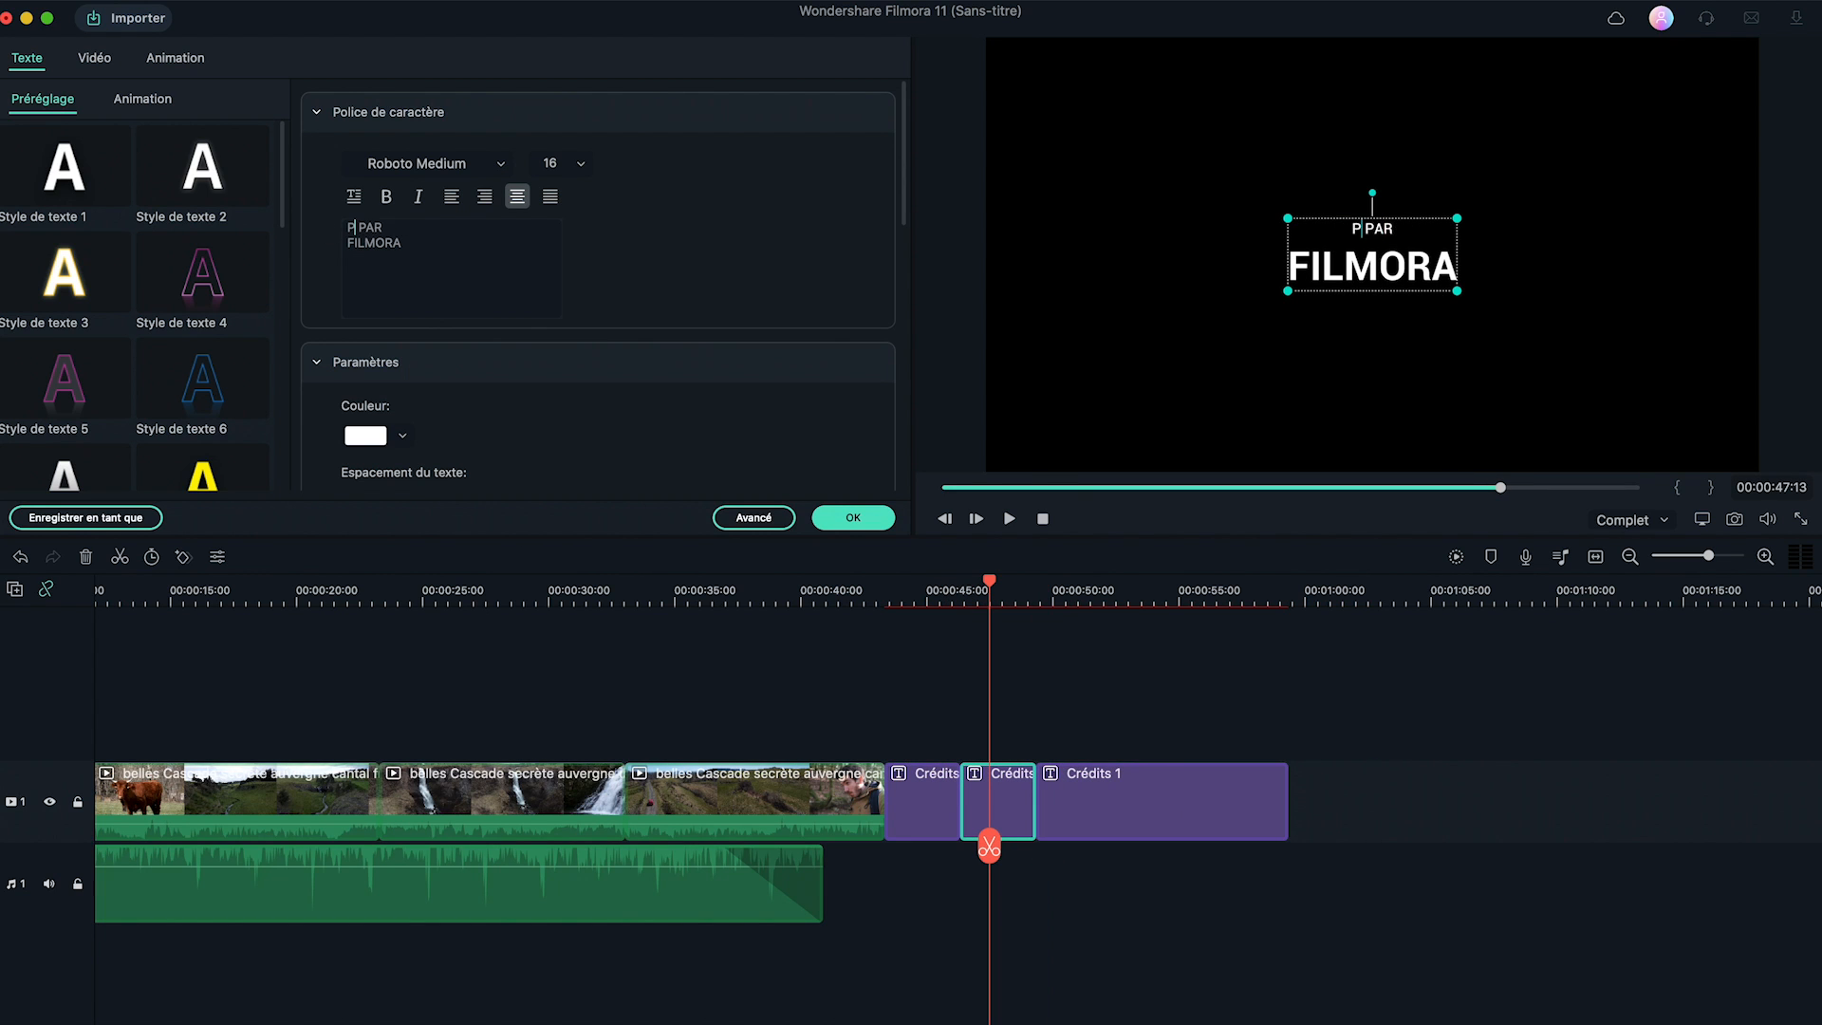
triple_click(395, 238)
type("WONDERSHARE")
left_click(853, 517)
left_click_drag(989, 583, 976, 586)
key("space")
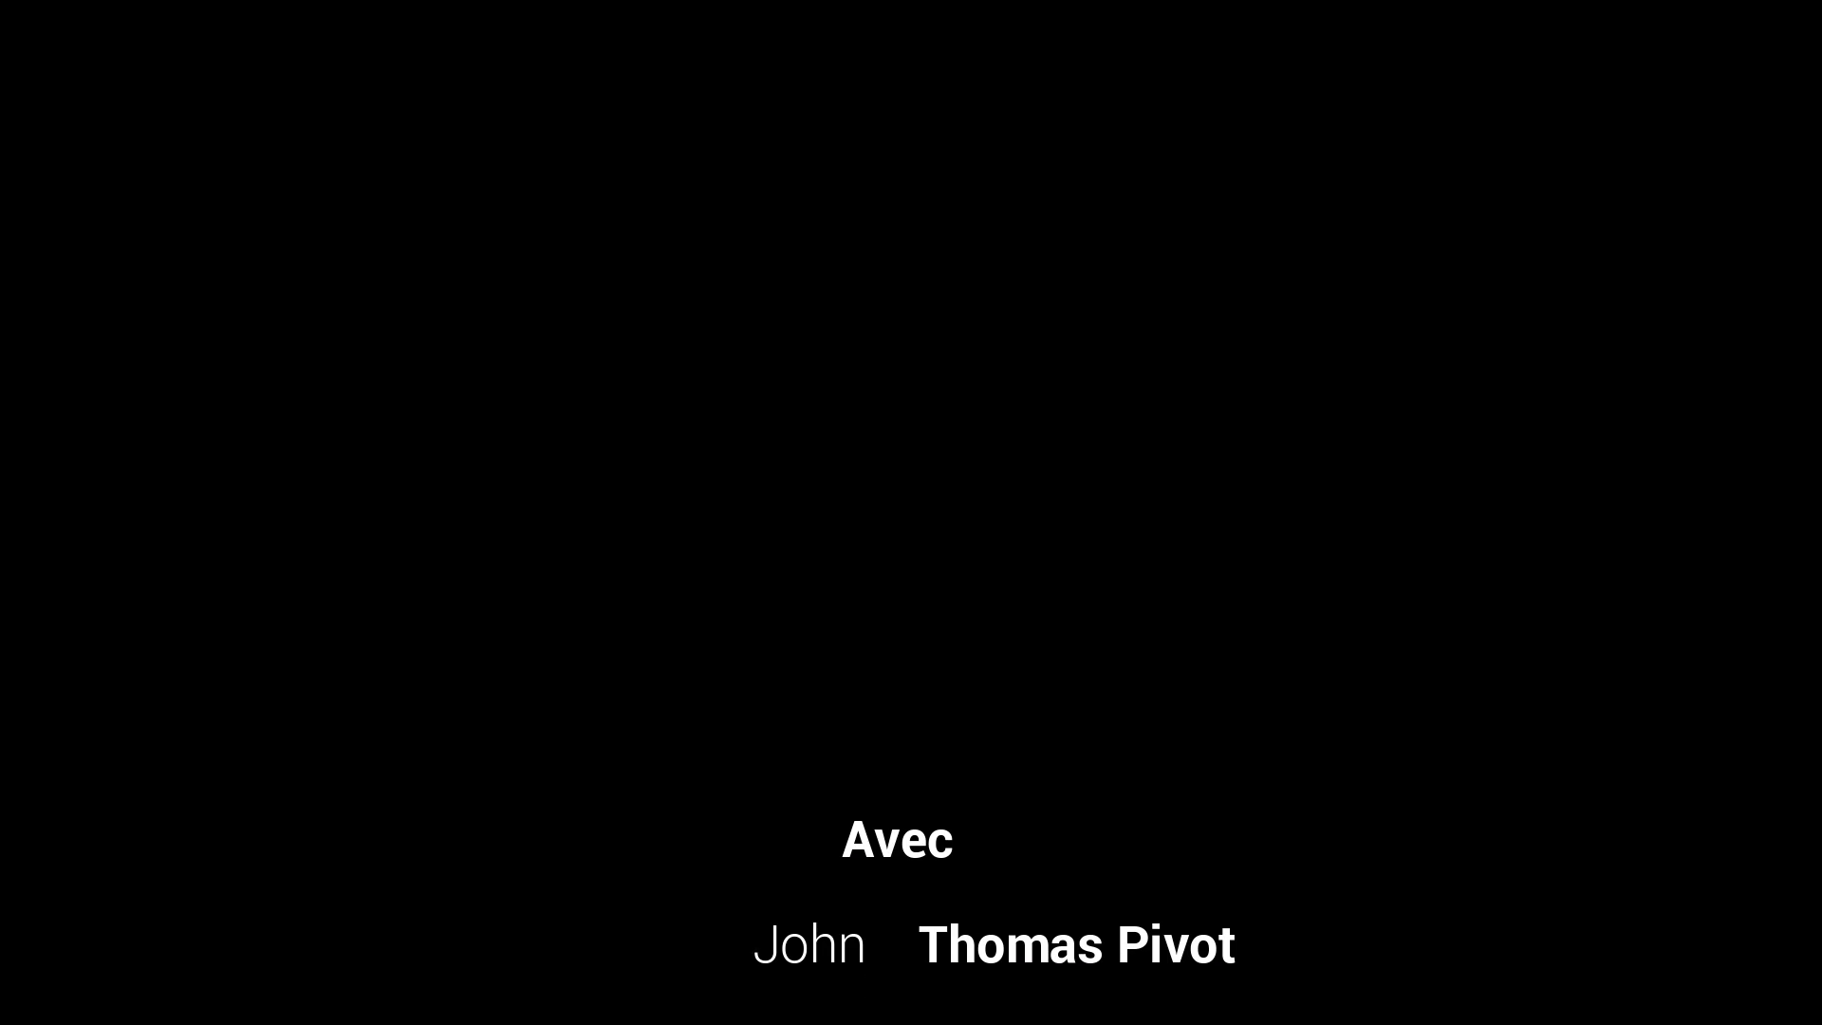